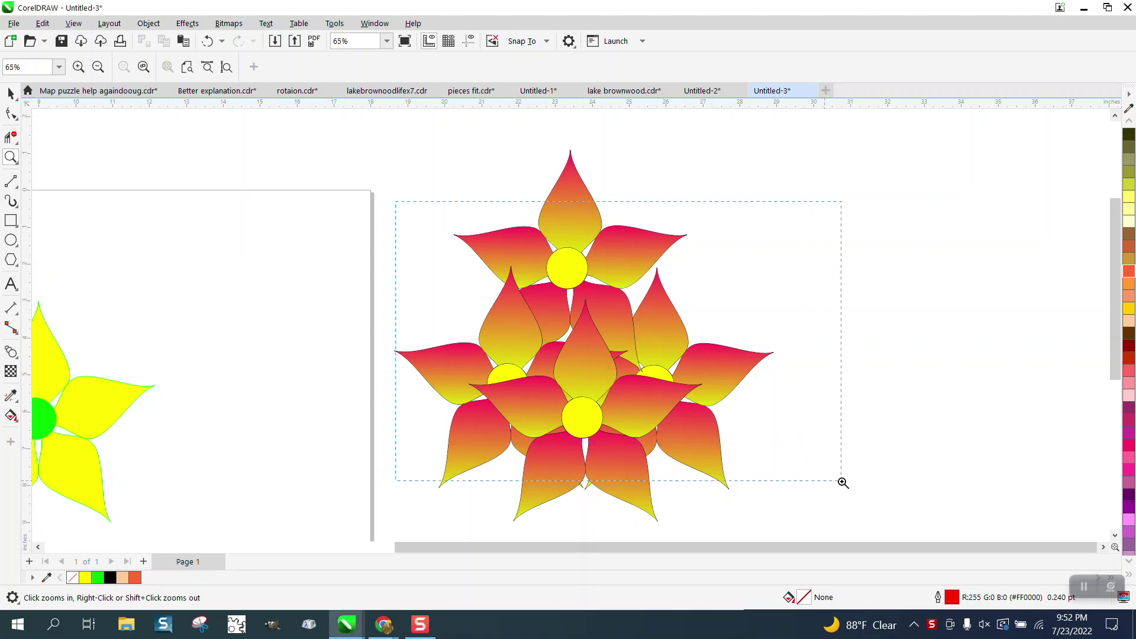
# Zoom in, then select the yellow flower and its green centre and drag them right.
pyautogui.scroll(-3, 729, 385)
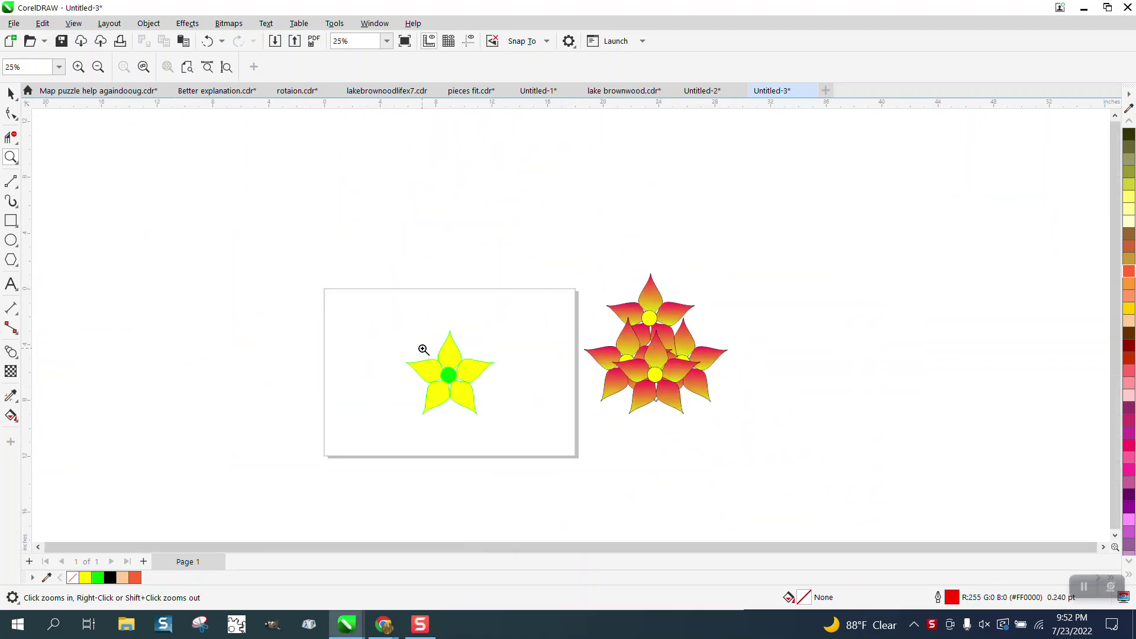
pyautogui.moveTo(408, 339); pyautogui.dragTo(564, 415)
pyautogui.scroll(-1, 563, 414)
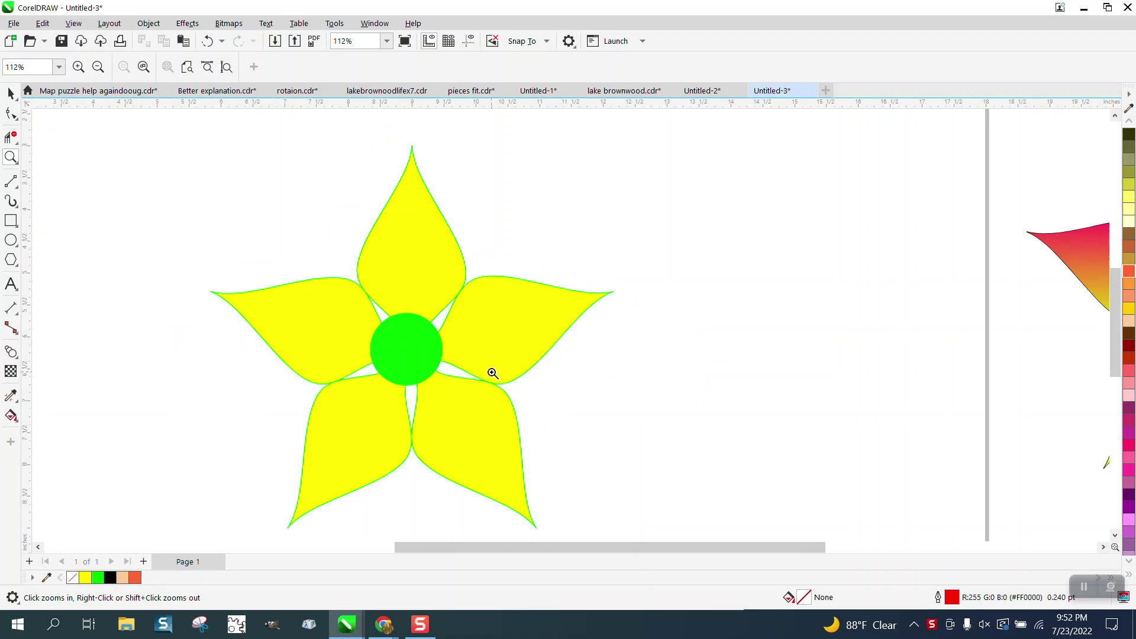
pyautogui.scroll(-2, 492, 373)
pyautogui.click(10, 94)
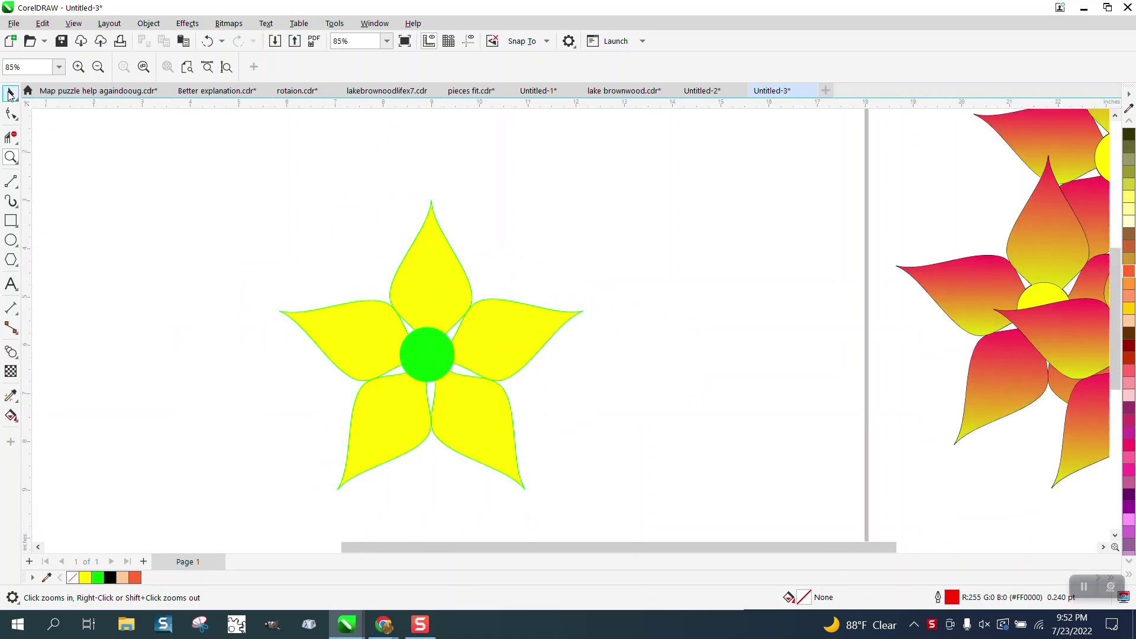
pyautogui.moveTo(680, 529); pyautogui.dragTo(681, 529)
pyautogui.moveTo(428, 352); pyautogui.dragTo(717, 293)
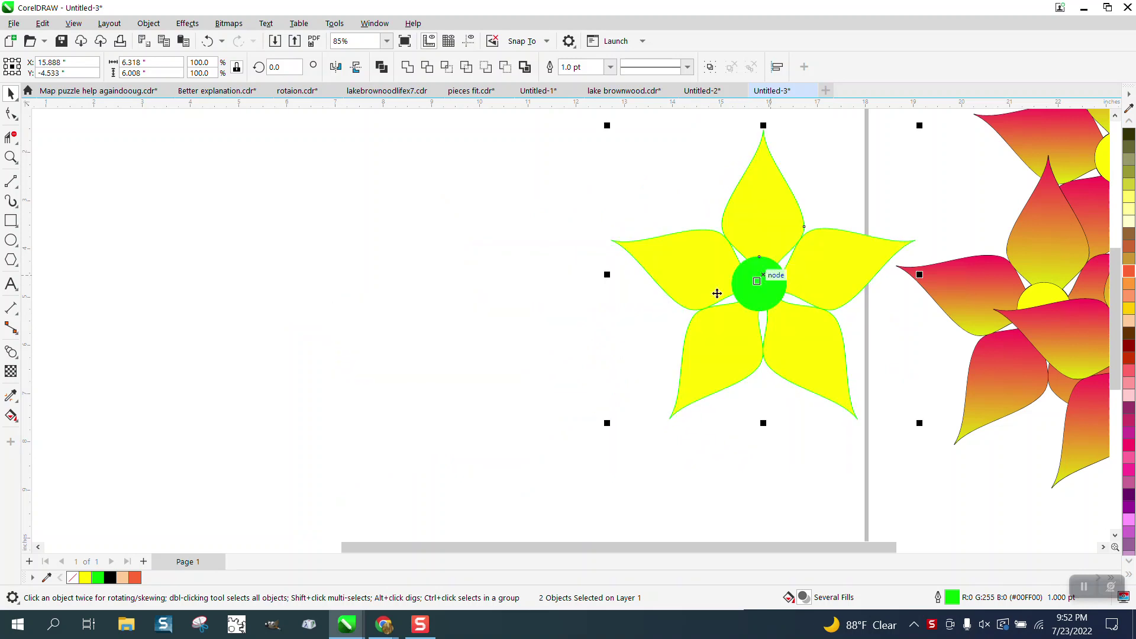
# Draw a pentagon on the left and pull one side inward into a slender five-pointed star.
pyautogui.click(11, 259)
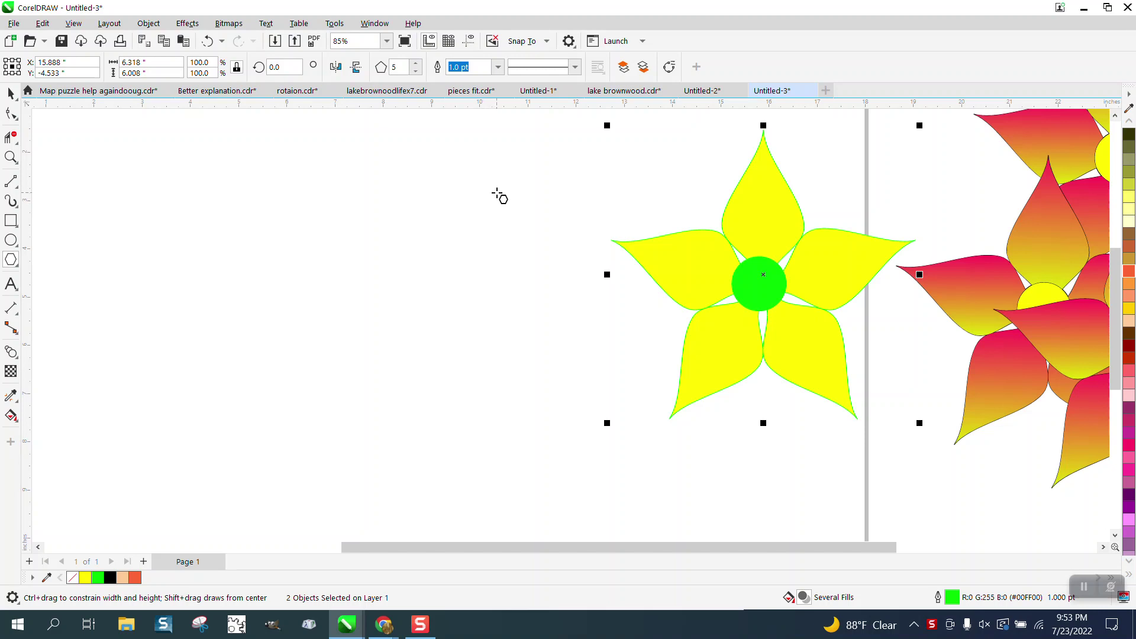
pyautogui.moveTo(496, 193); pyautogui.dragTo(350, 431)
pyautogui.click(11, 113)
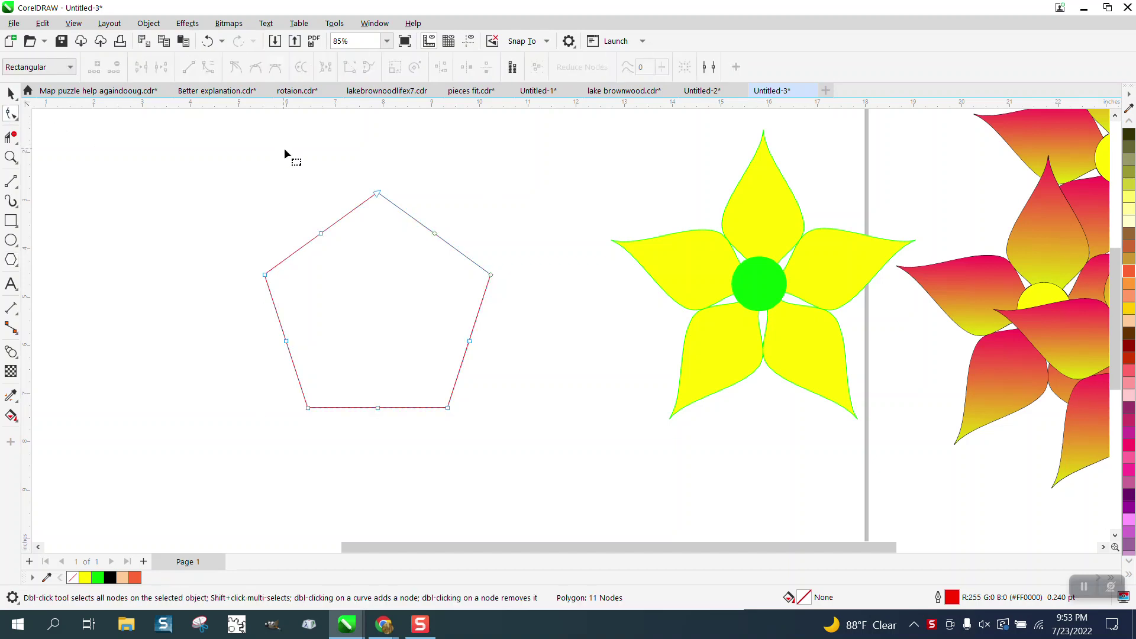
pyautogui.click(436, 236)
pyautogui.moveTo(436, 235); pyautogui.dragTo(389, 298)
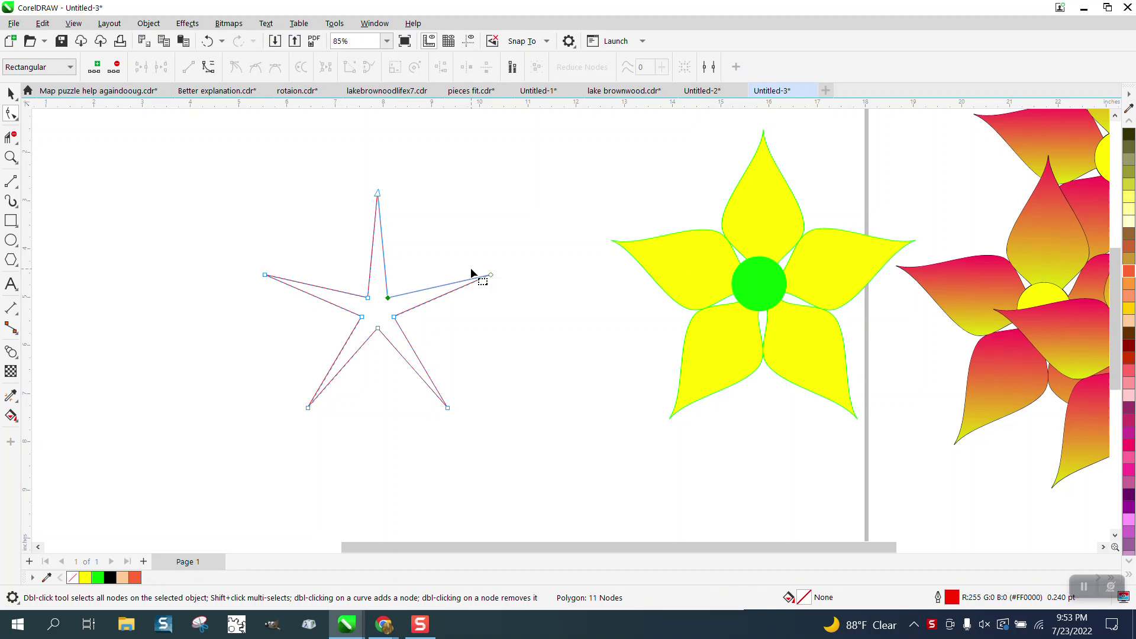
pyautogui.click(11, 157)
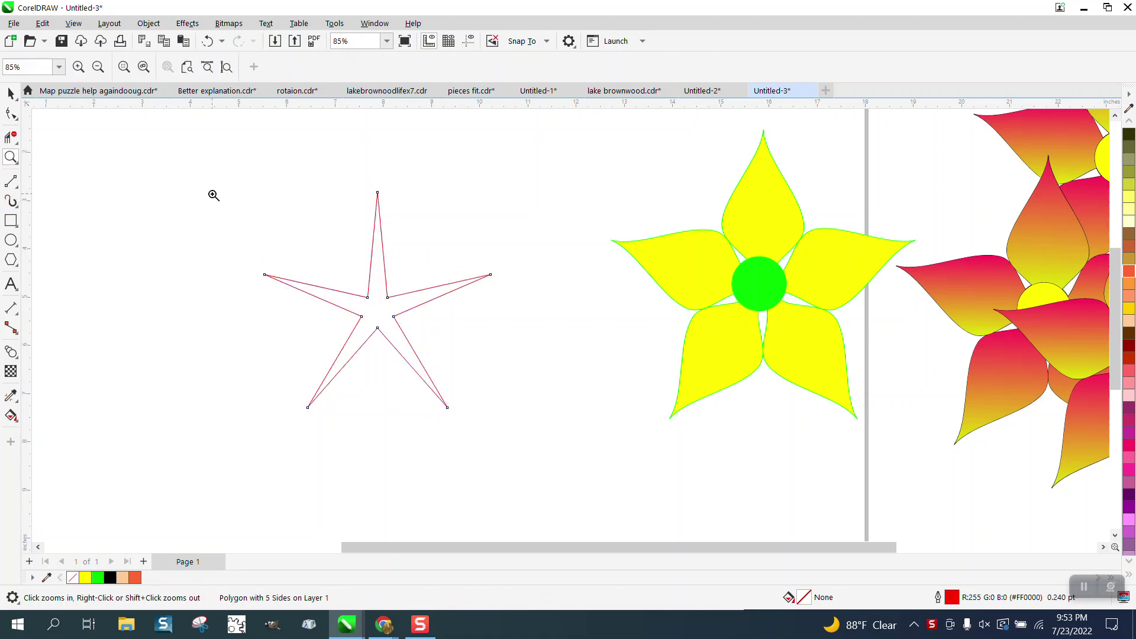
pyautogui.moveTo(214, 200); pyautogui.dragTo(698, 533)
# Add a node on the top spike, convert its segments to curves, and bend its right edge outward.
pyautogui.click(11, 114)
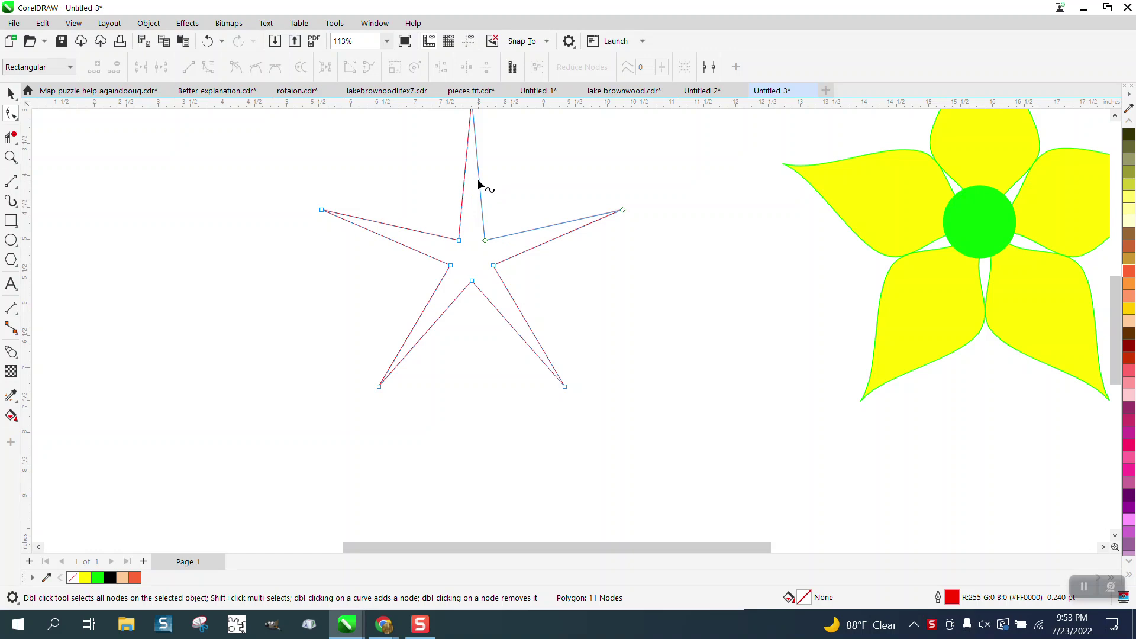
pyautogui.doubleClick(480, 184)
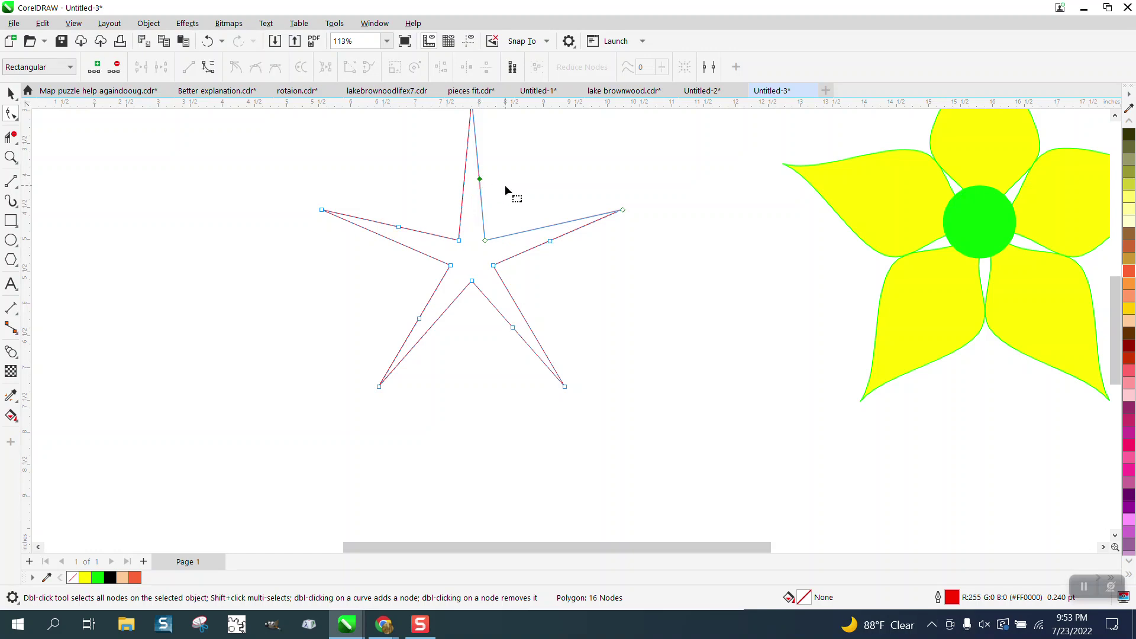
pyautogui.scroll(-1, 507, 190)
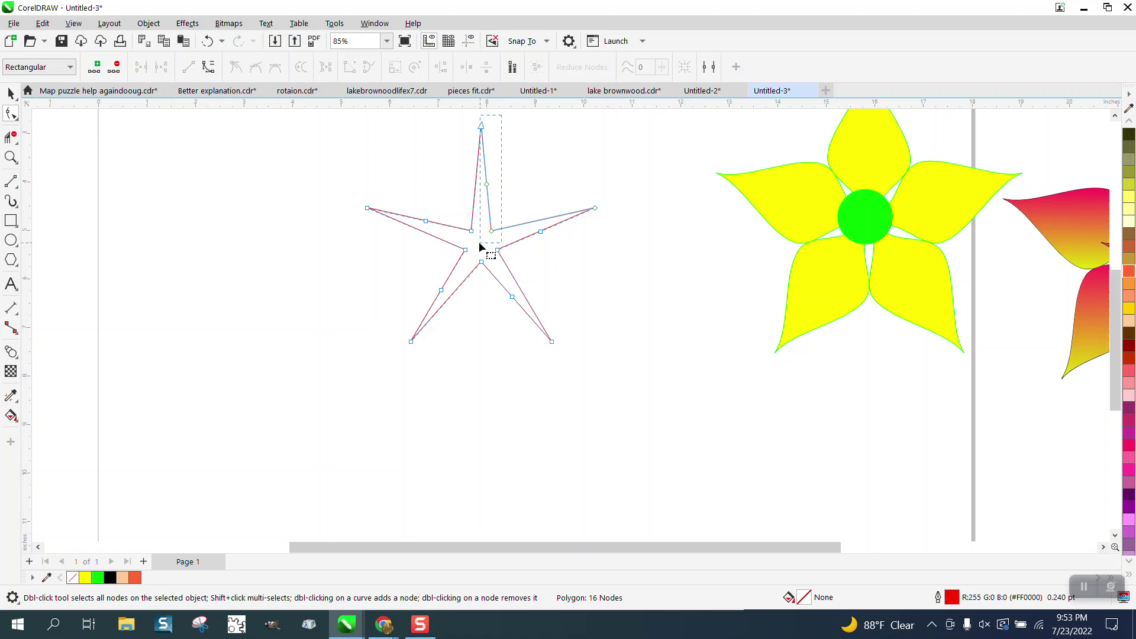
pyautogui.moveTo(479, 243); pyautogui.dragTo(480, 242)
pyautogui.rightClick(494, 232)
pyautogui.click(530, 324)
pyautogui.click(419, 172)
pyautogui.moveTo(487, 184); pyautogui.dragTo(508, 184)
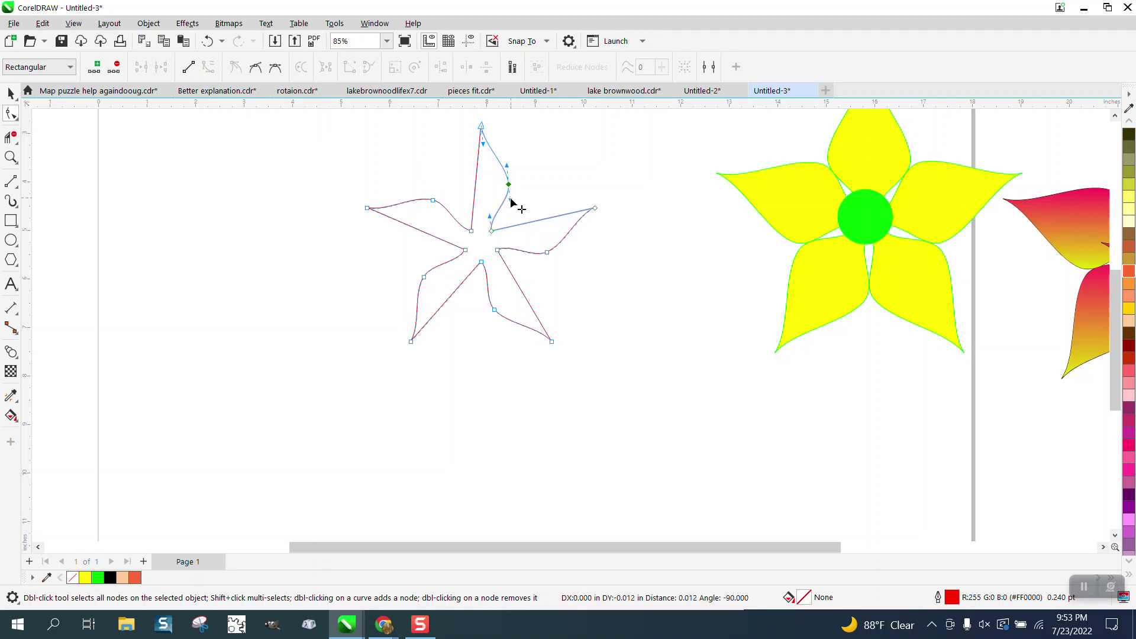
# Add another node, convert it to curves, and drag it left so every arm curves.
pyautogui.doubleClick(476, 180)
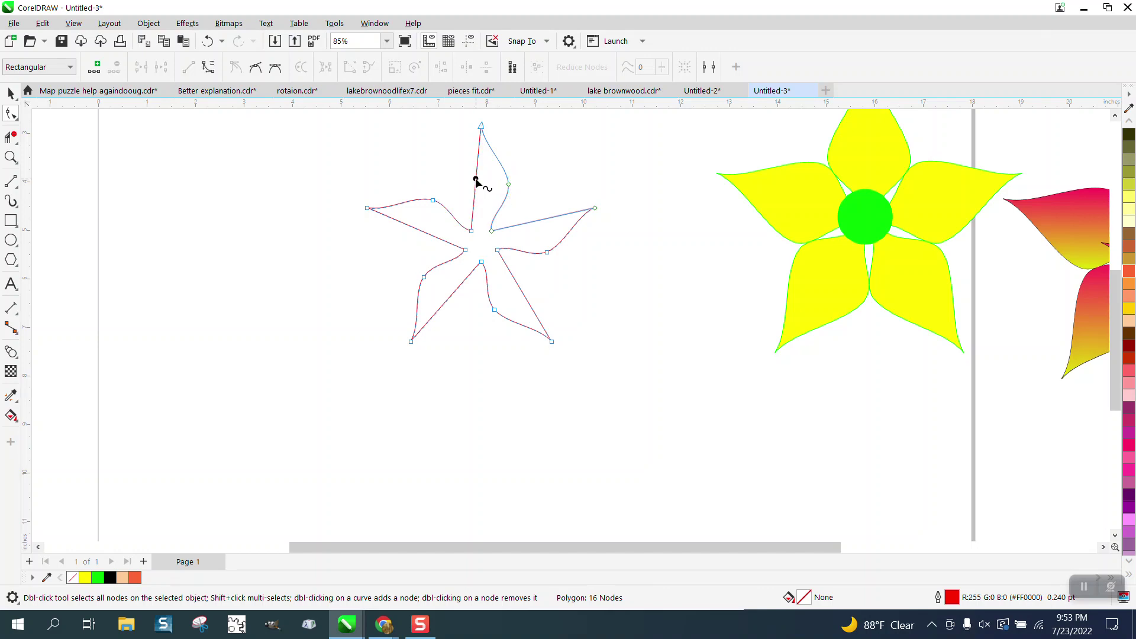
pyautogui.moveTo(476, 241); pyautogui.dragTo(477, 241)
pyautogui.rightClick(471, 231)
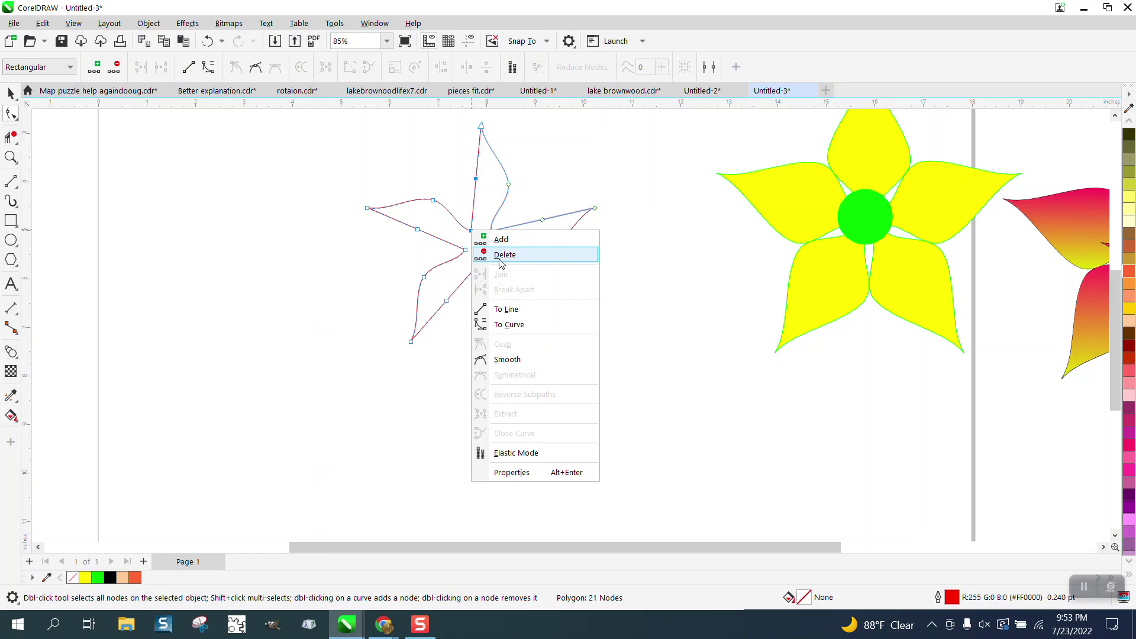
pyautogui.click(500, 324)
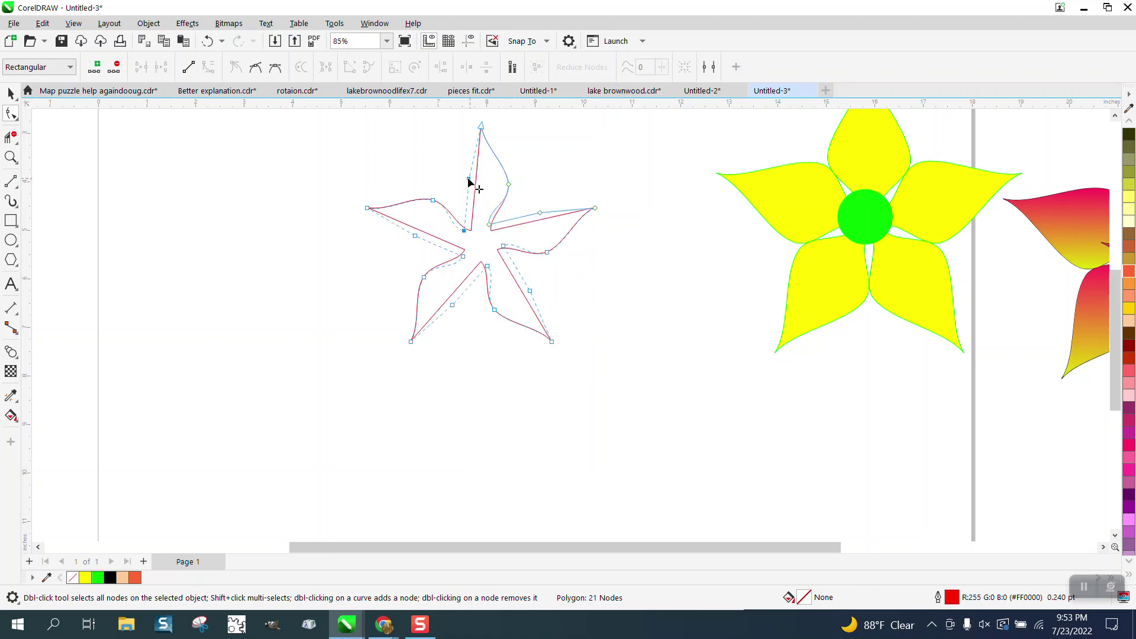
pyautogui.moveTo(469, 180); pyautogui.dragTo(460, 179)
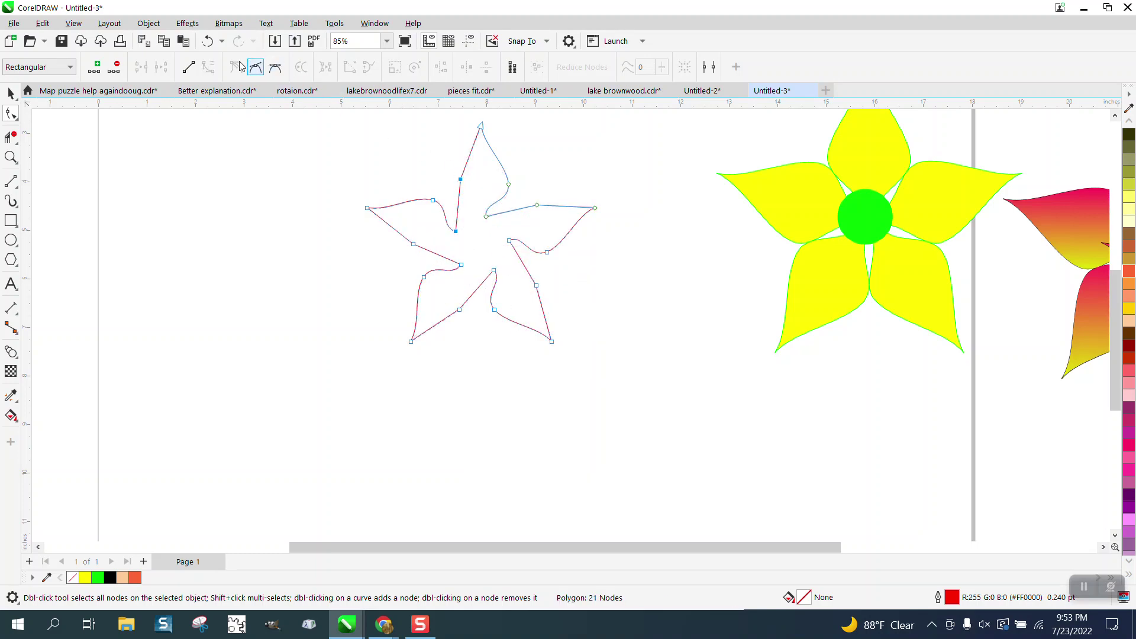
pyautogui.click(207, 41)
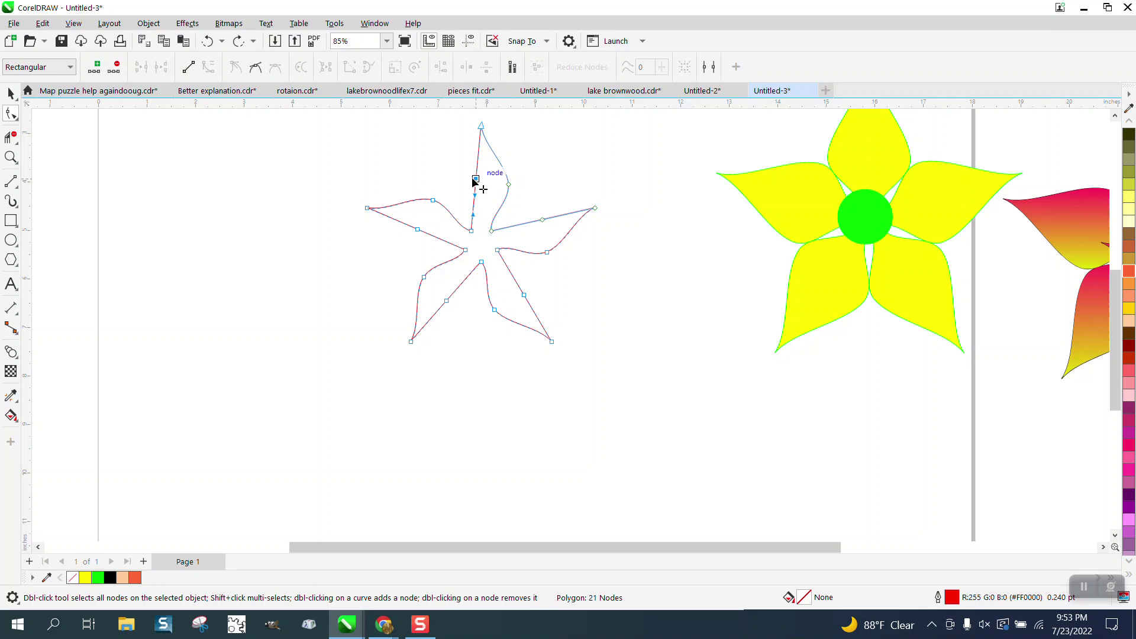
pyautogui.moveTo(474, 179); pyautogui.dragTo(427, 190)
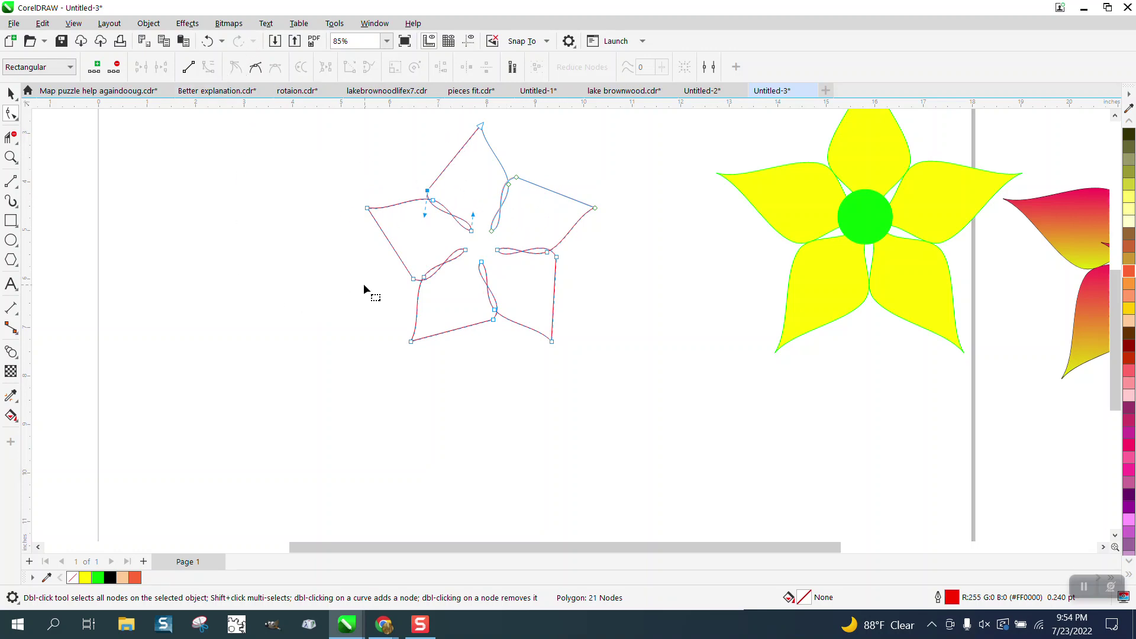
pyautogui.click(11, 415)
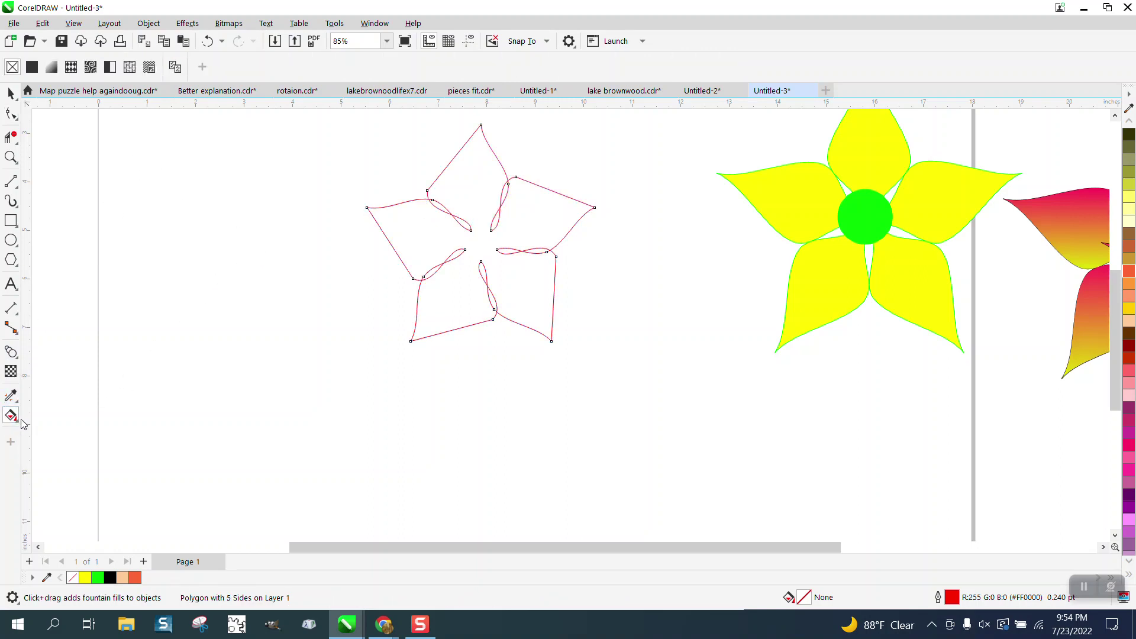
# Try a Smart Fill on the star's enclosed region, then undo the black fill.
pyautogui.click(16, 421)
pyautogui.click(56, 432)
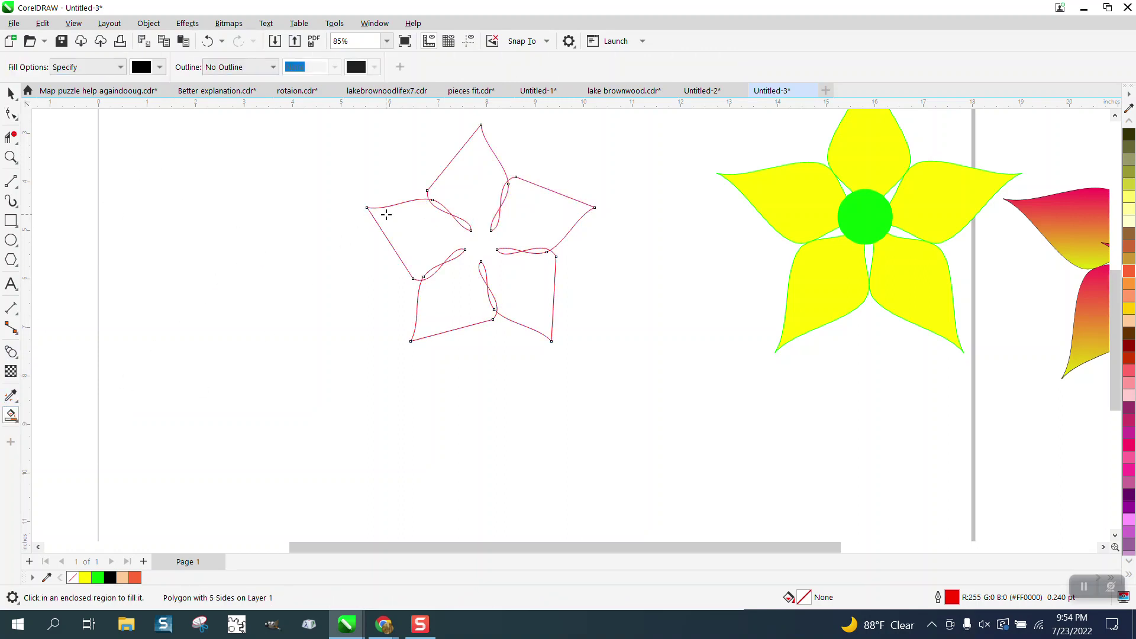
pyautogui.click(419, 230)
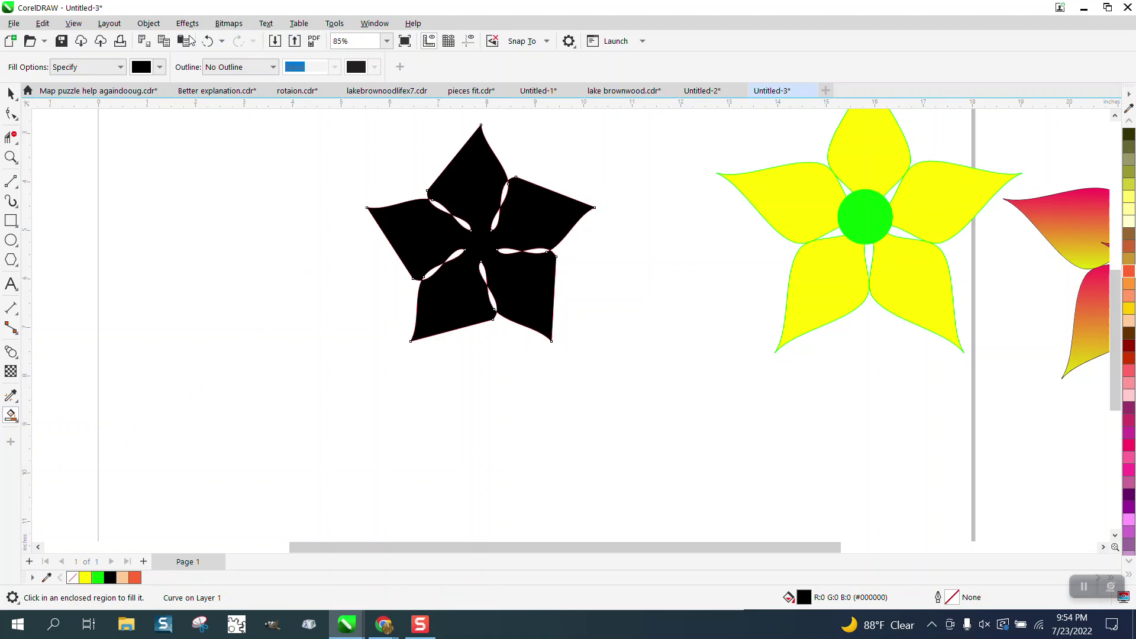
pyautogui.click(207, 40)
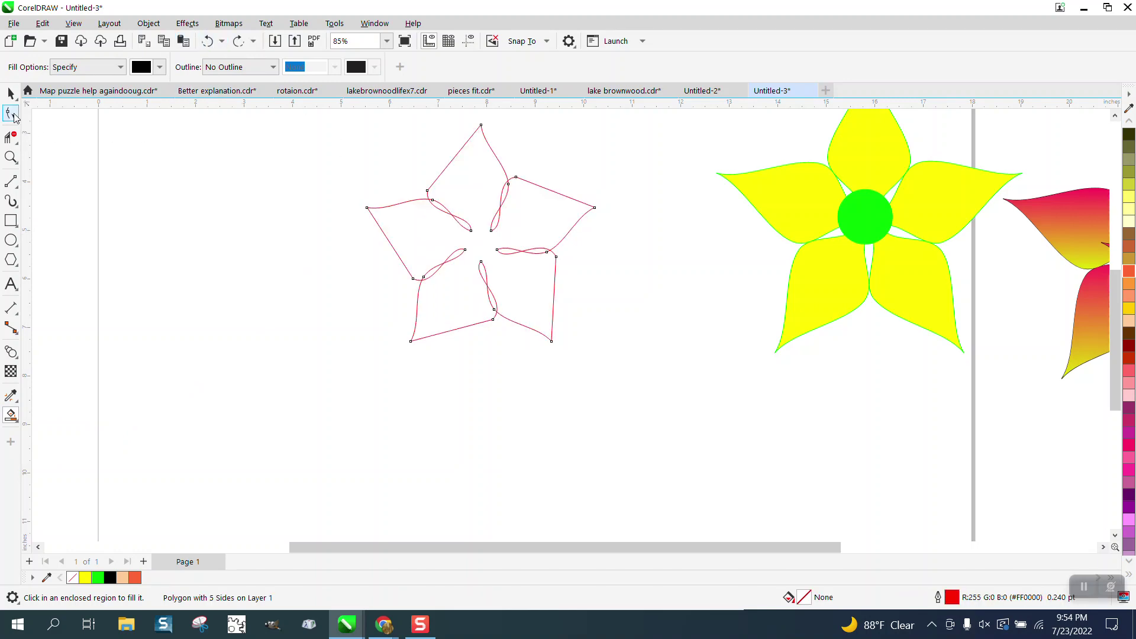
# Drag two petal nodes to untangle the loops into five smooth petals.
pyautogui.click(11, 112)
pyautogui.moveTo(447, 207); pyautogui.dragTo(436, 183)
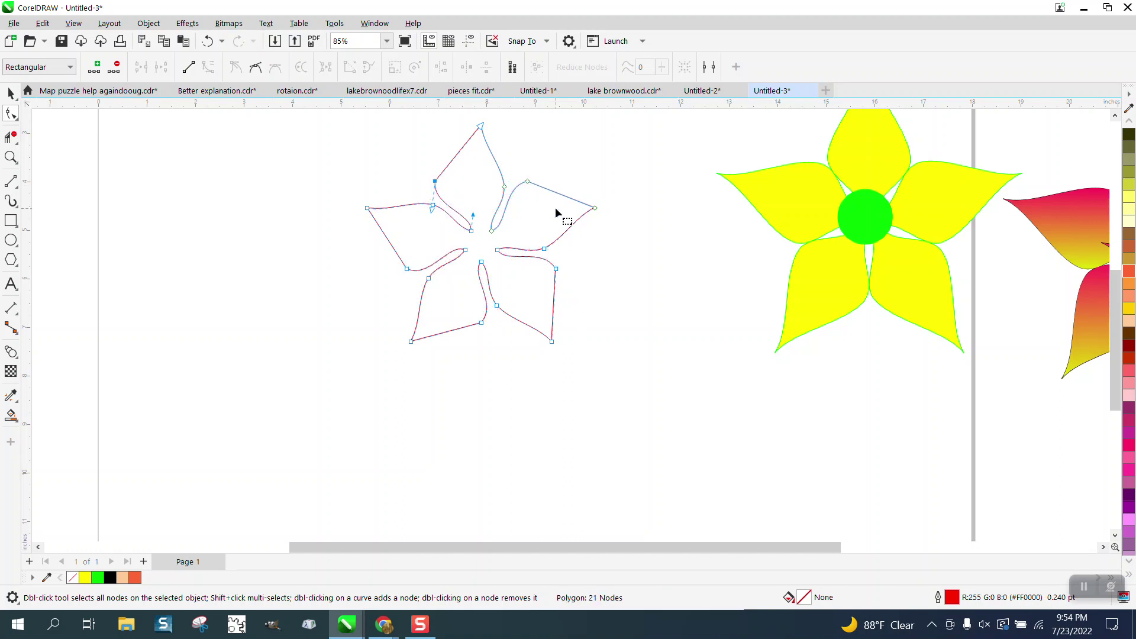
pyautogui.moveTo(507, 190); pyautogui.dragTo(513, 183)
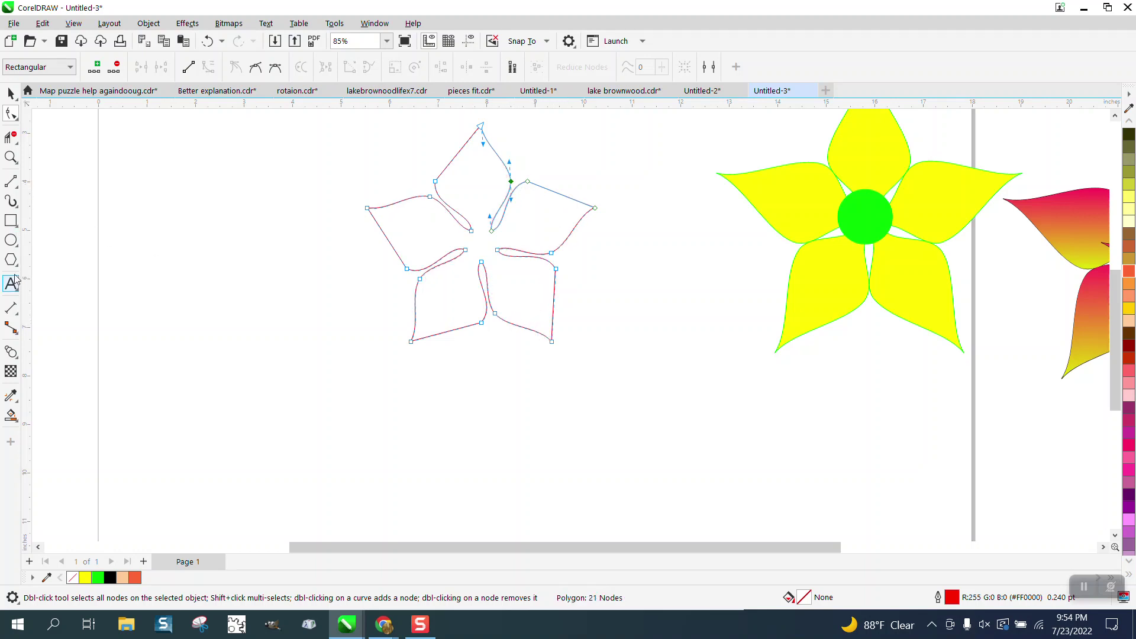
# Draw a small circle to the left of the petals.
pyautogui.click(11, 239)
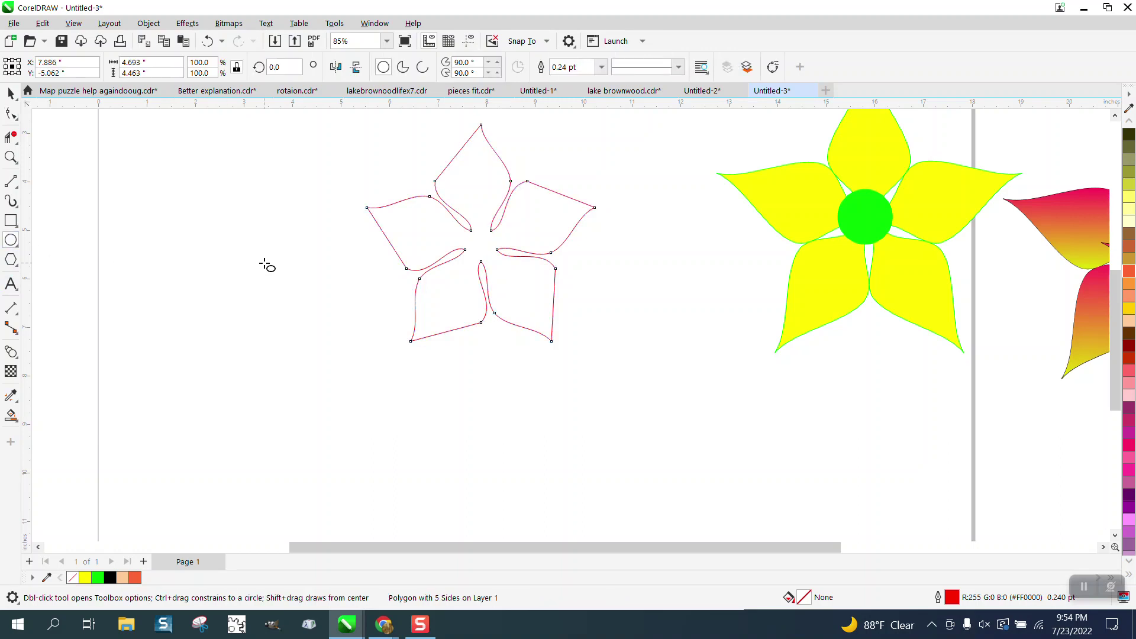
pyautogui.moveTo(299, 264)
pyautogui.mouseDown()
pyautogui.moveTo(279, 288)
pyautogui.moveTo(505, 247)
pyautogui.moveTo(482, 244)
pyautogui.moveTo(507, 218)
pyautogui.mouseUp()
pyautogui.press('space')
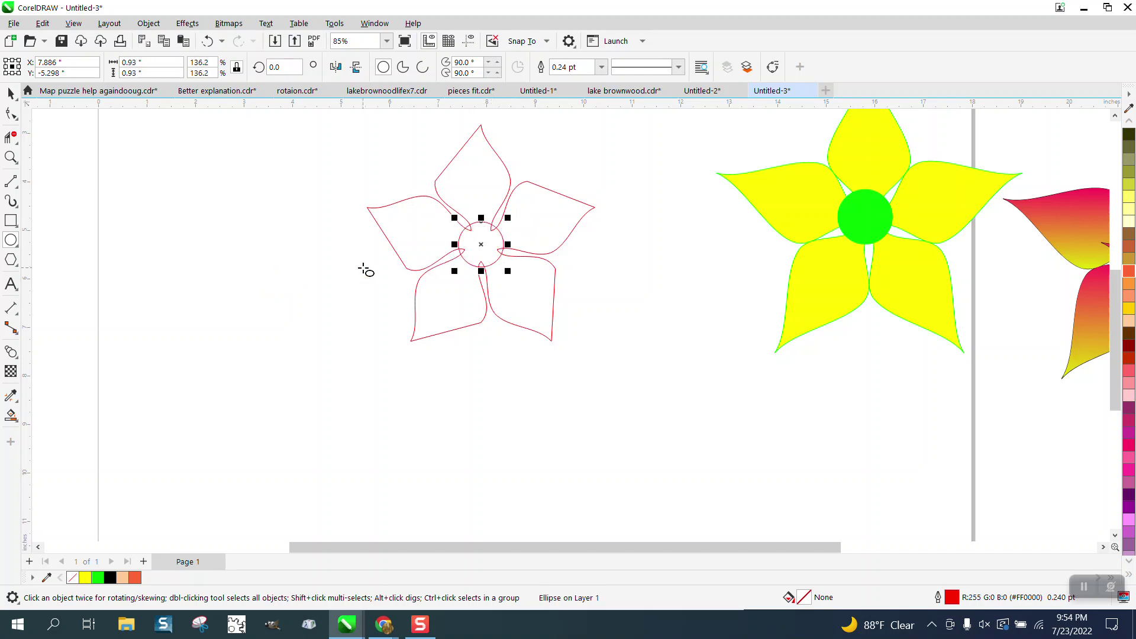
# Smart Fill all five petals with red.
pyautogui.click(11, 415)
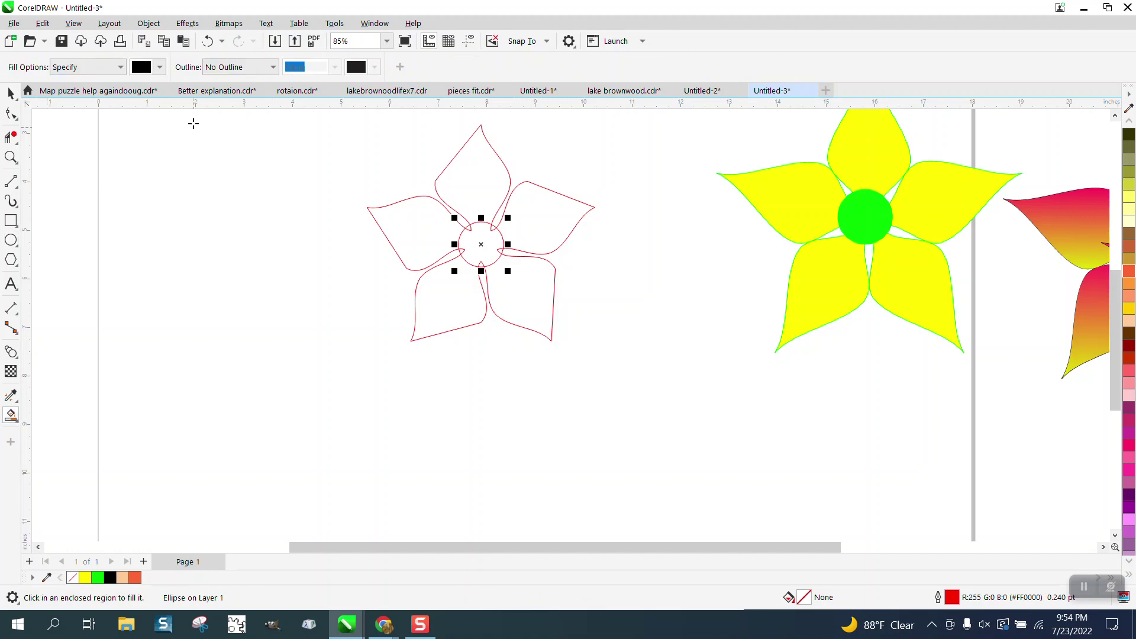
pyautogui.click(160, 67)
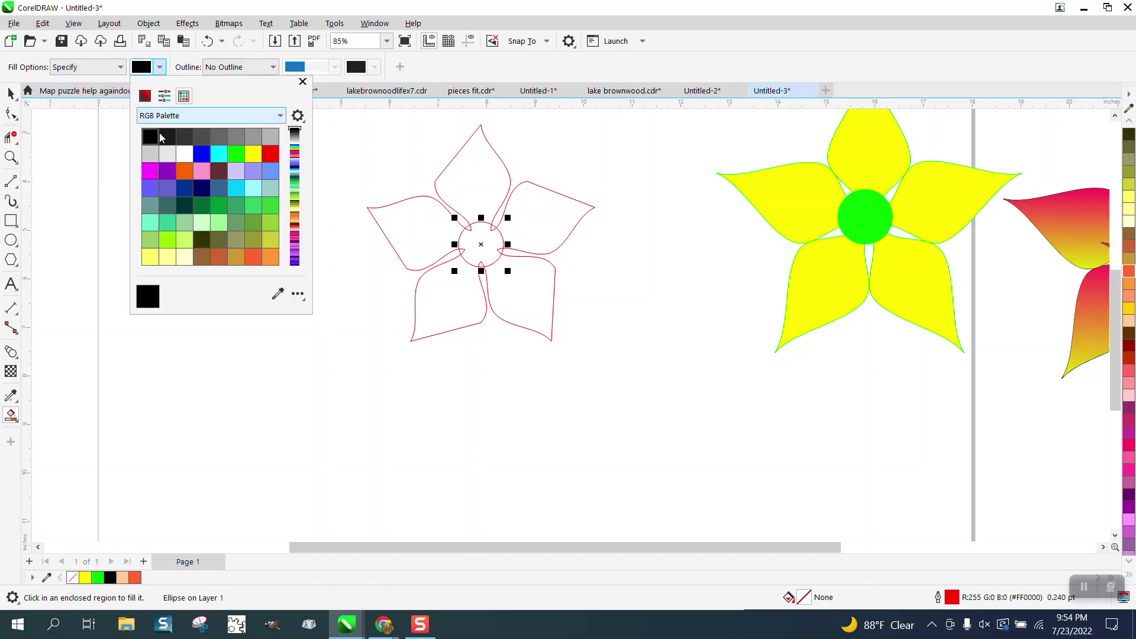
pyautogui.click(270, 155)
pyautogui.click(465, 206)
pyautogui.click(470, 191)
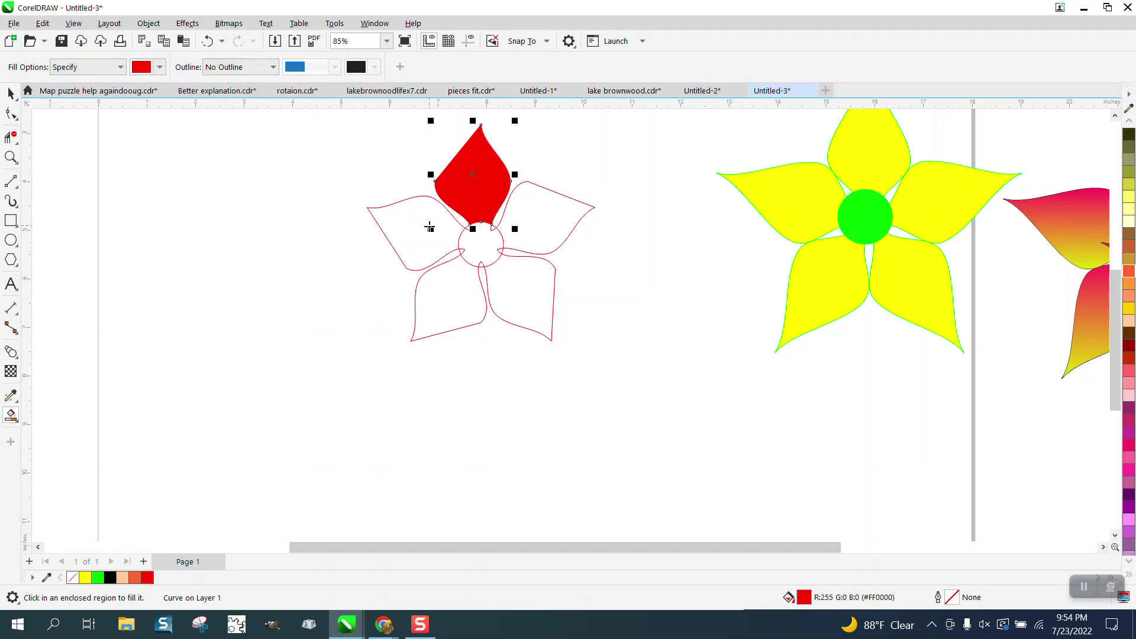
pyautogui.click(429, 226)
pyautogui.click(456, 286)
pyautogui.click(508, 296)
pyautogui.click(537, 238)
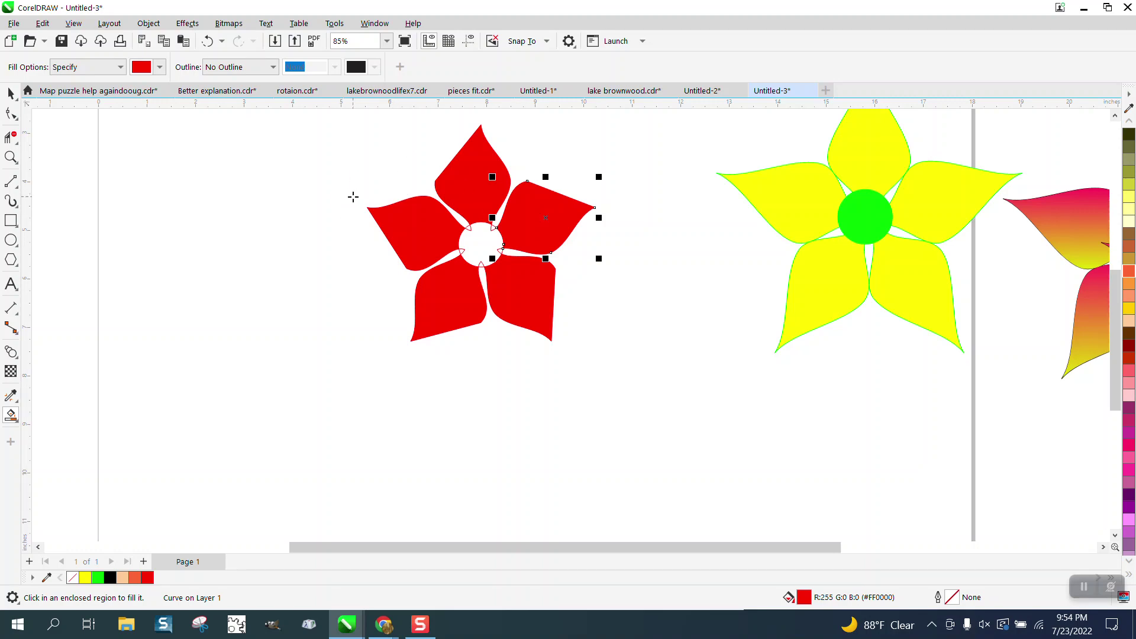
# Give the upper-right petal a vertical fountain gradient, then select the top petal.
pyautogui.click(18, 404)
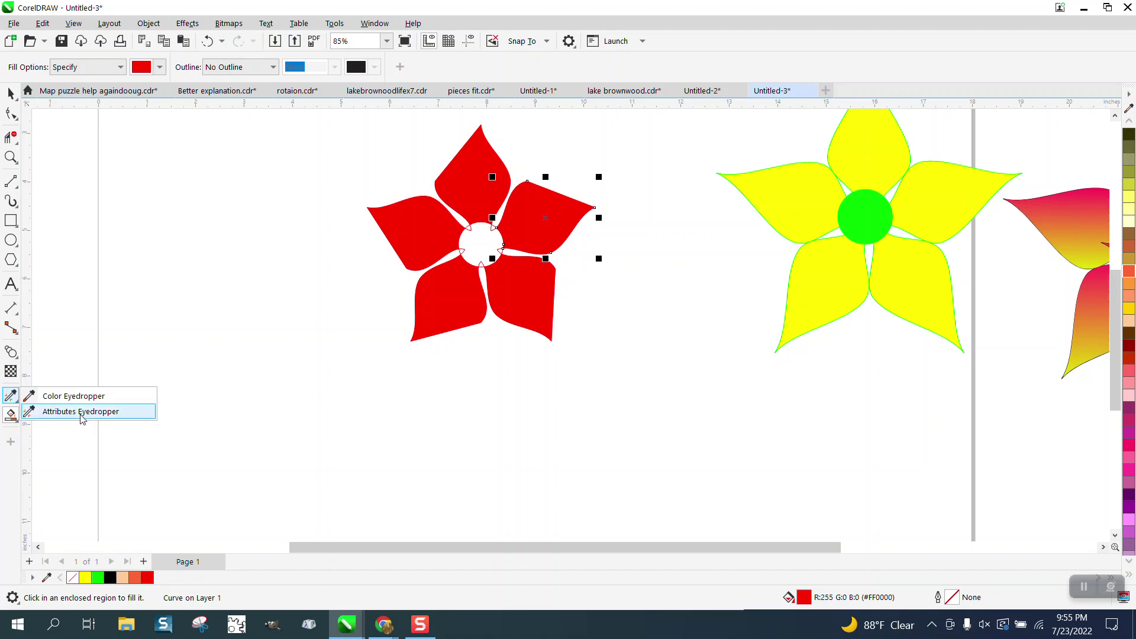
pyautogui.click(16, 419)
pyautogui.click(35, 414)
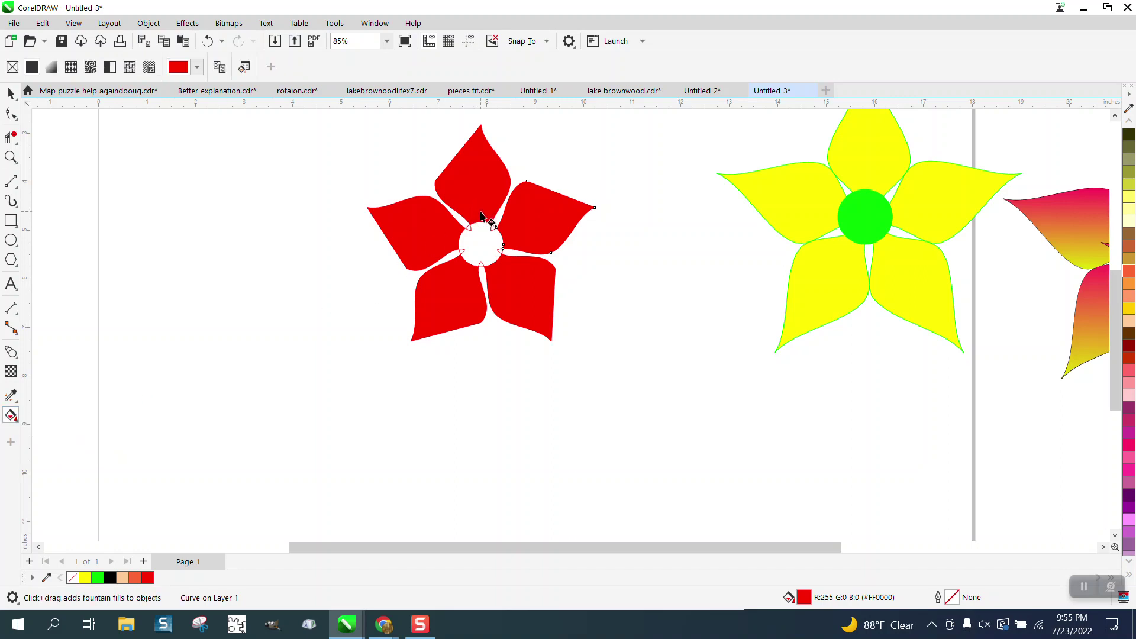
pyautogui.moveTo(480, 213); pyautogui.dragTo(481, 127)
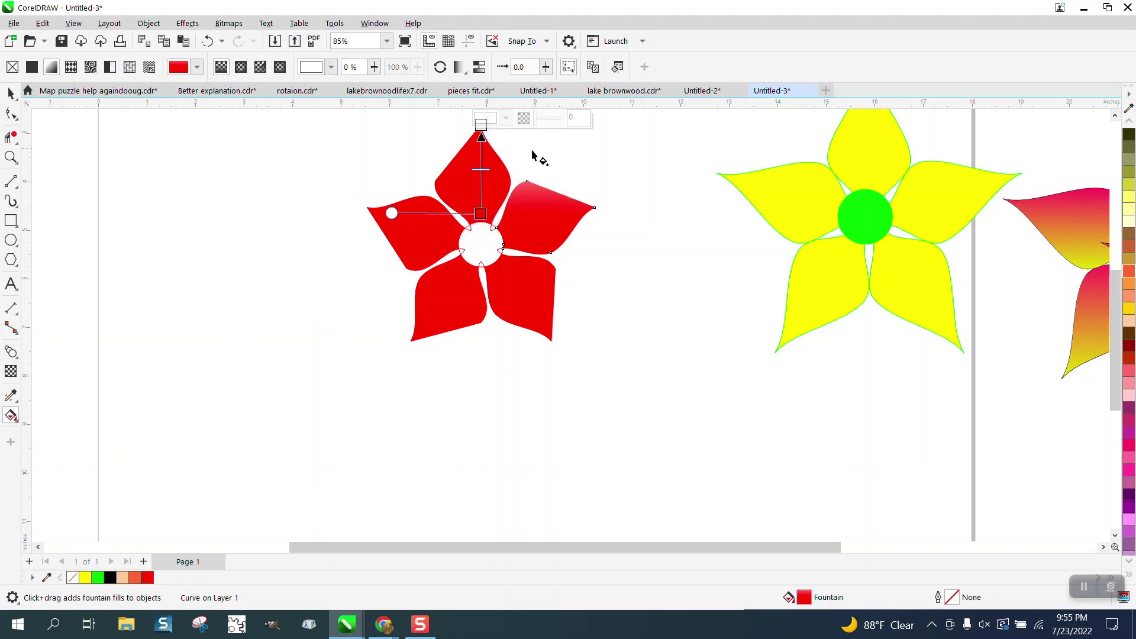
pyautogui.press('space')
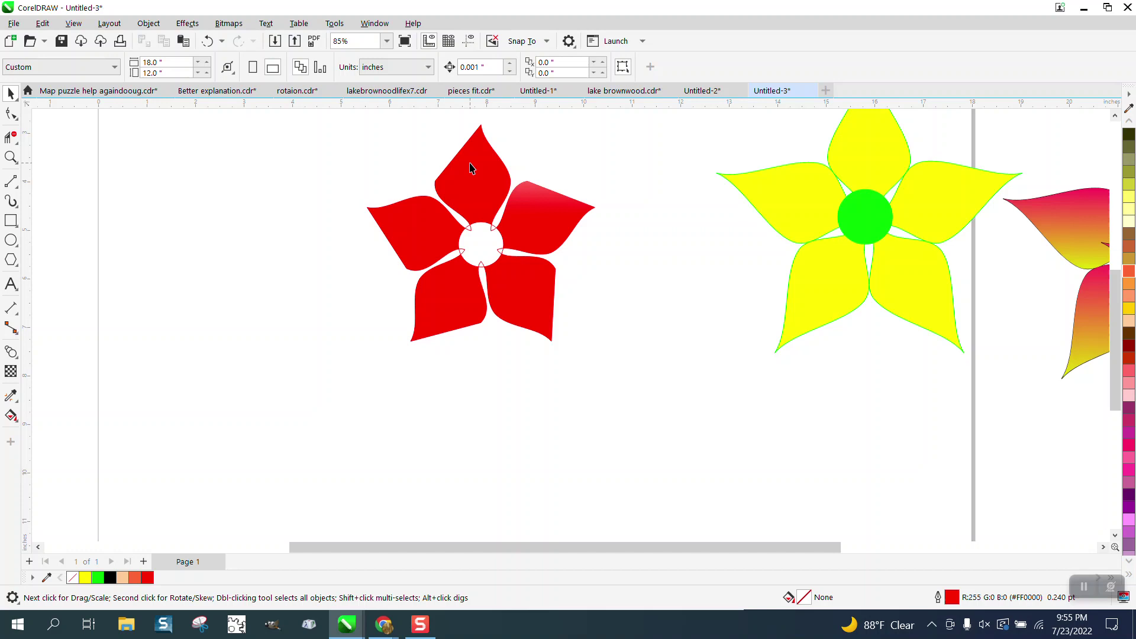
pyautogui.click(471, 168)
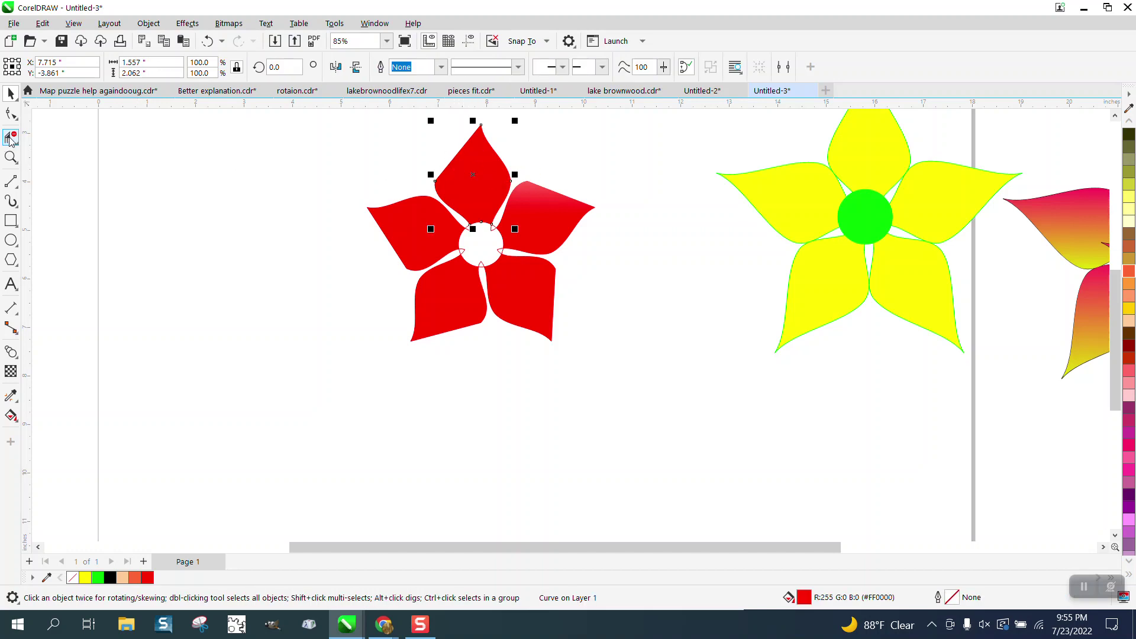
# Zoom in on the top petal and select its left and top nodes.
pyautogui.click(11, 157)
pyautogui.moveTo(362, 129); pyautogui.dragTo(559, 215)
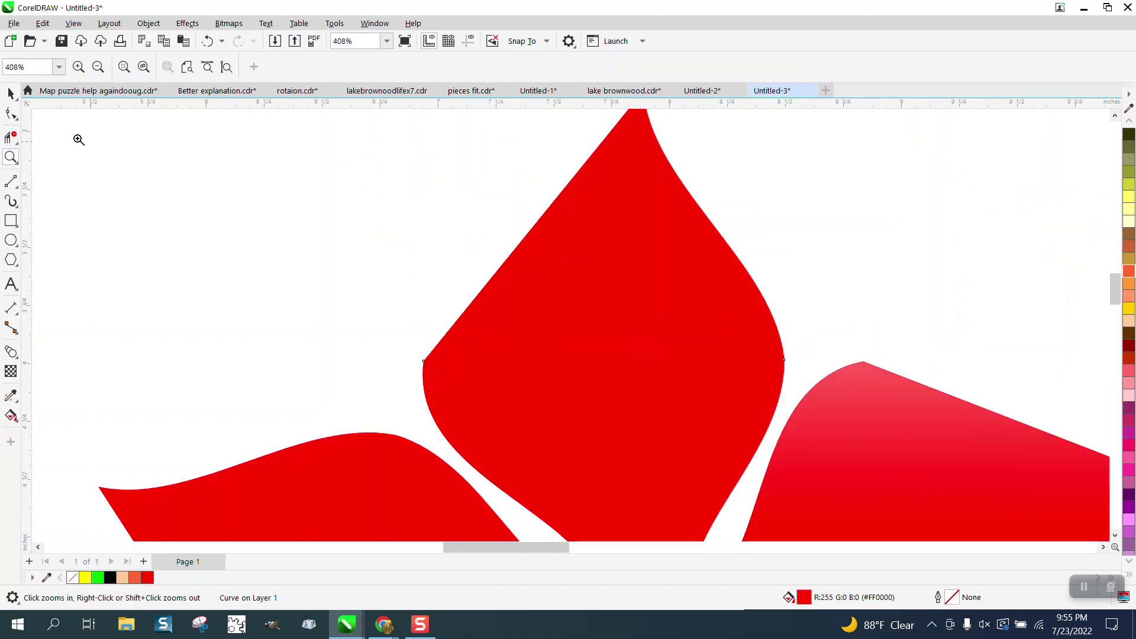
pyautogui.click(11, 113)
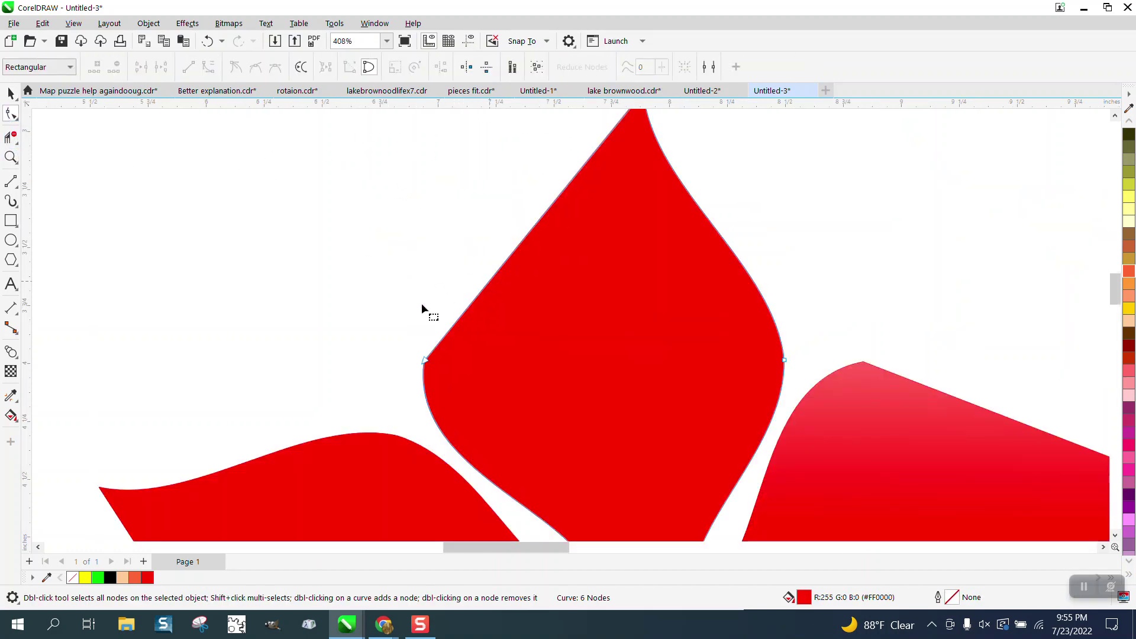
pyautogui.click(423, 361)
pyautogui.scroll(-2, 457, 333)
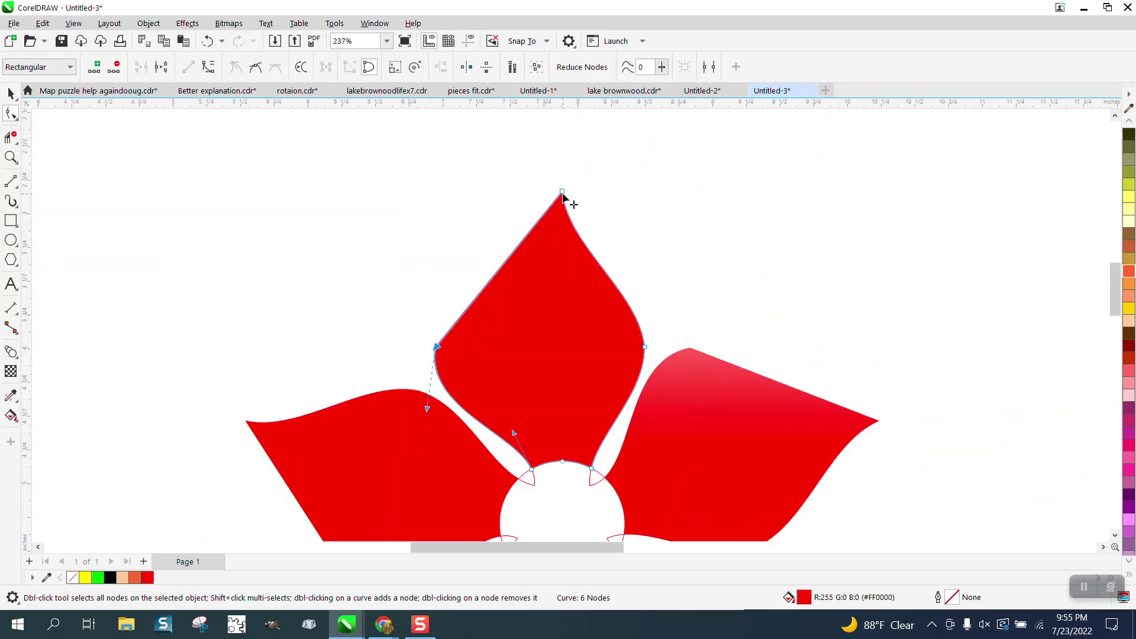
pyautogui.click(579, 251)
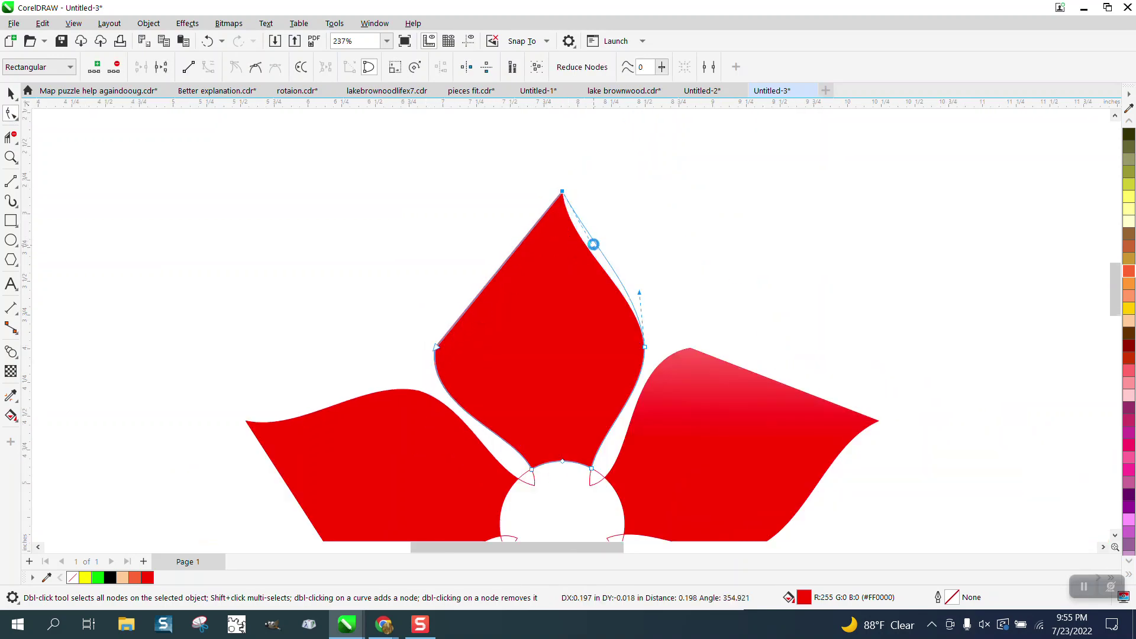
pyautogui.rightClick(562, 195)
pyautogui.press('Escape')
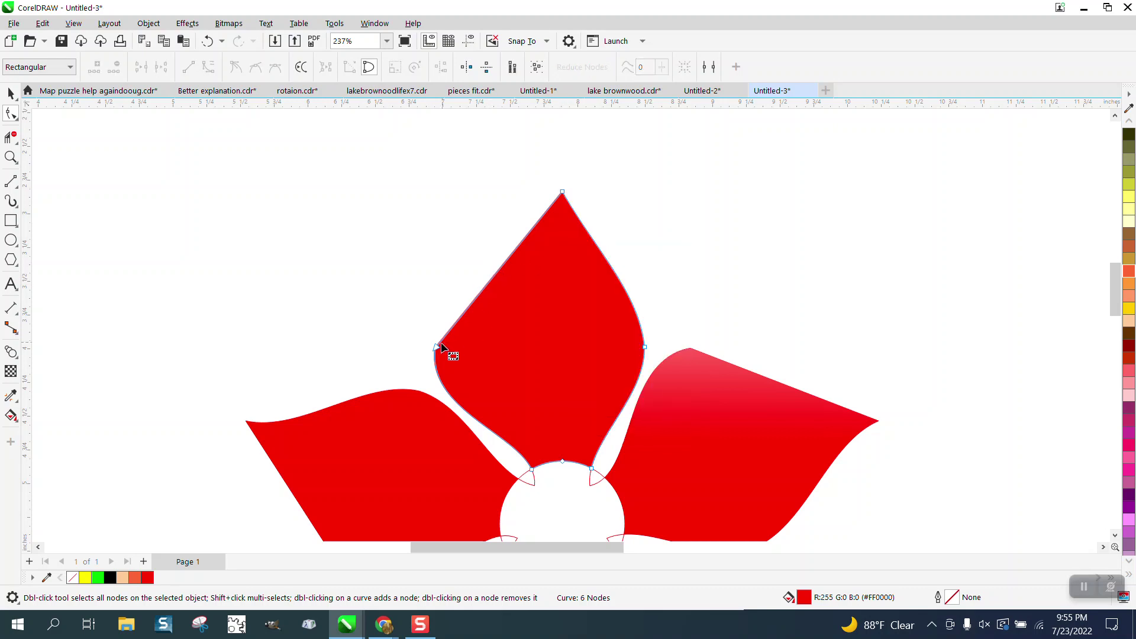
pyautogui.click(434, 349)
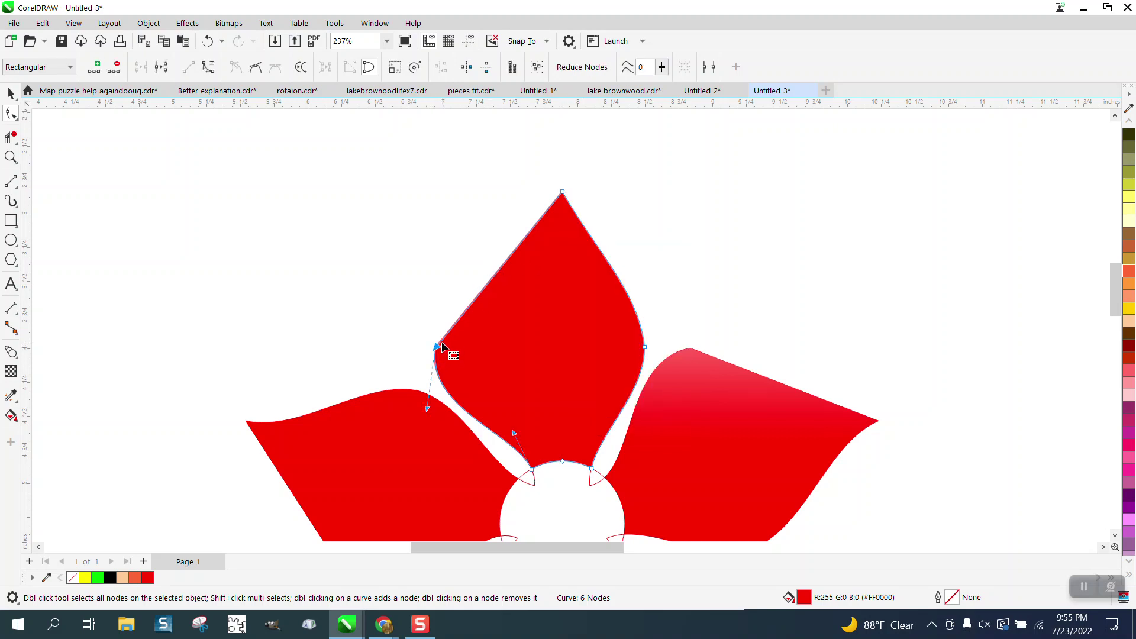
pyautogui.click(489, 286)
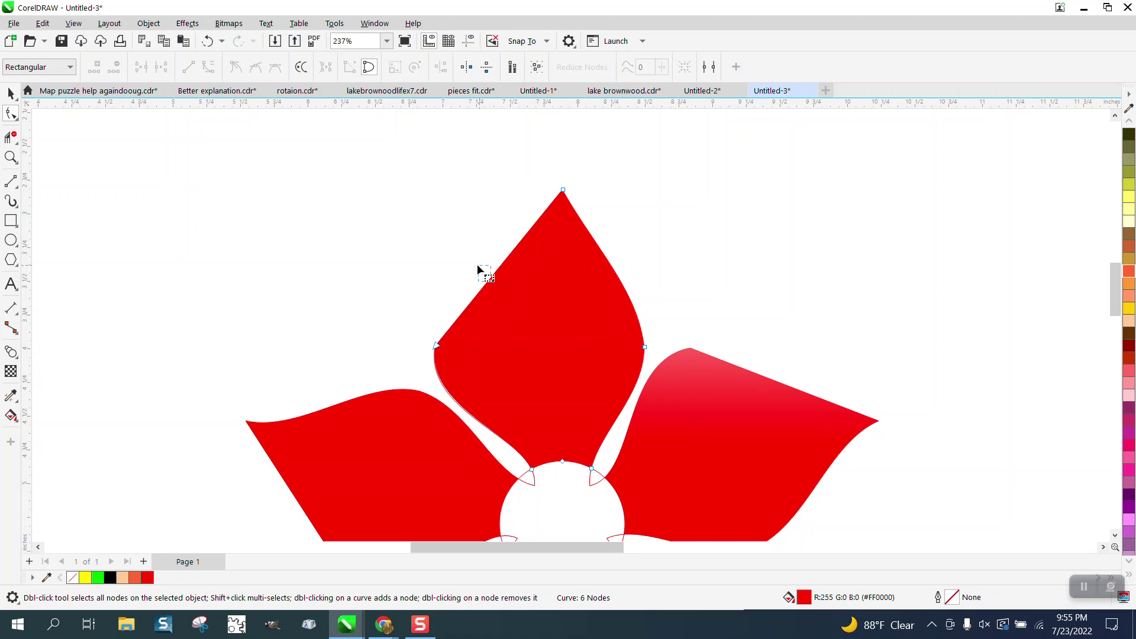
# Add a node on the top petal's upper-left edge and pull it outward.
pyautogui.moveTo(493, 273); pyautogui.dragTo(482, 264)
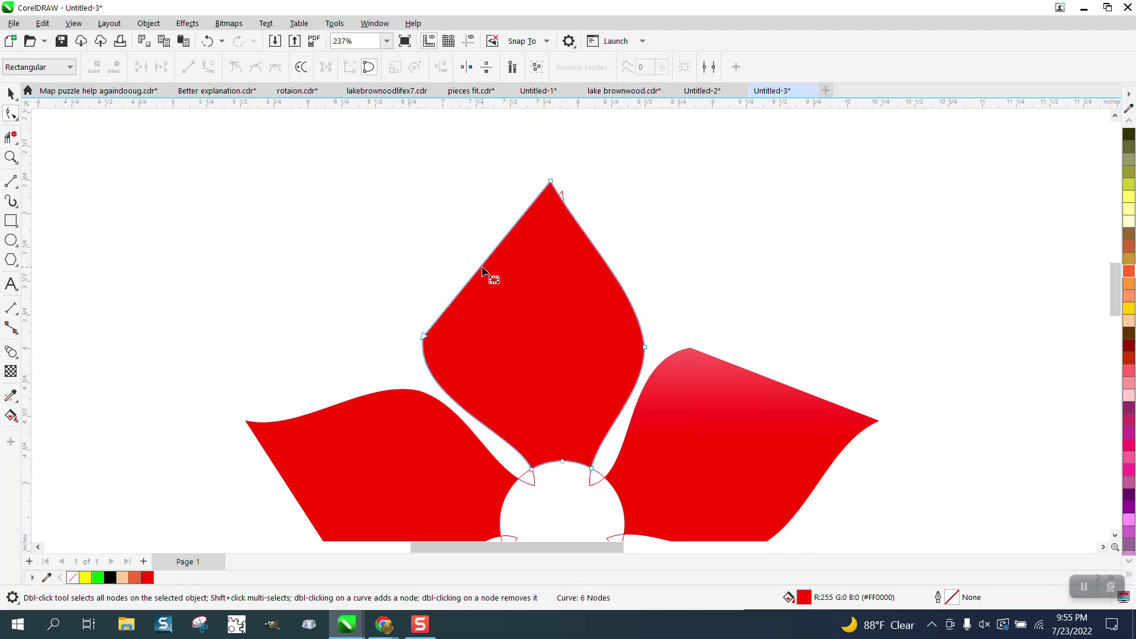
pyautogui.doubleClick(484, 265)
pyautogui.moveTo(487, 269); pyautogui.dragTo(465, 252)
pyautogui.scroll(-2, 464, 253)
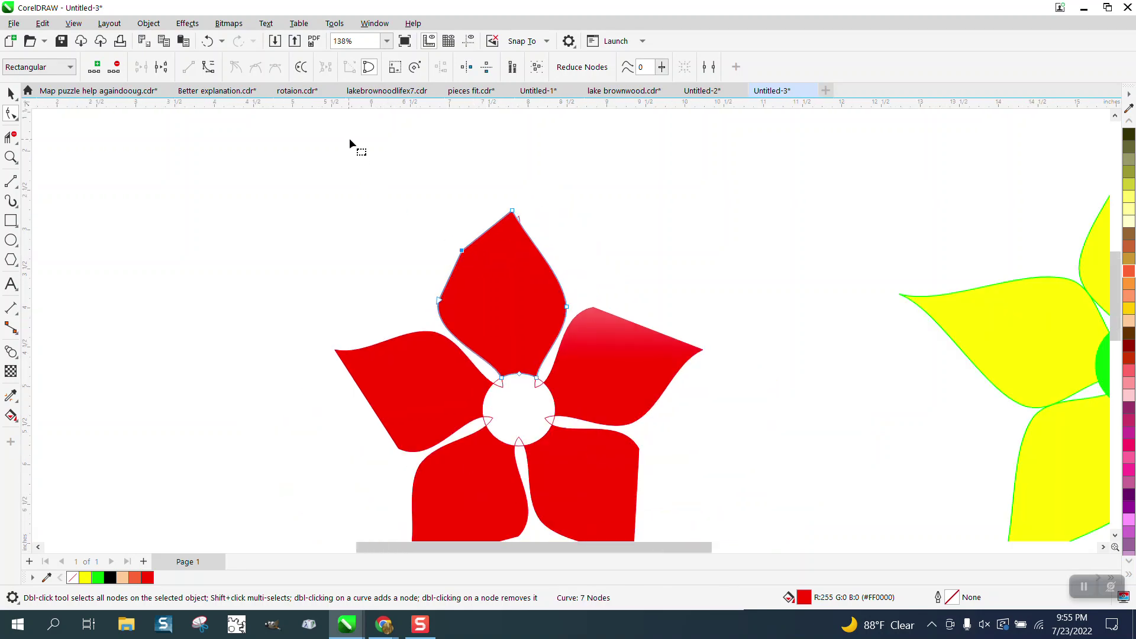
# Undo the node edits and all five red petal fills.
pyautogui.click(207, 42)
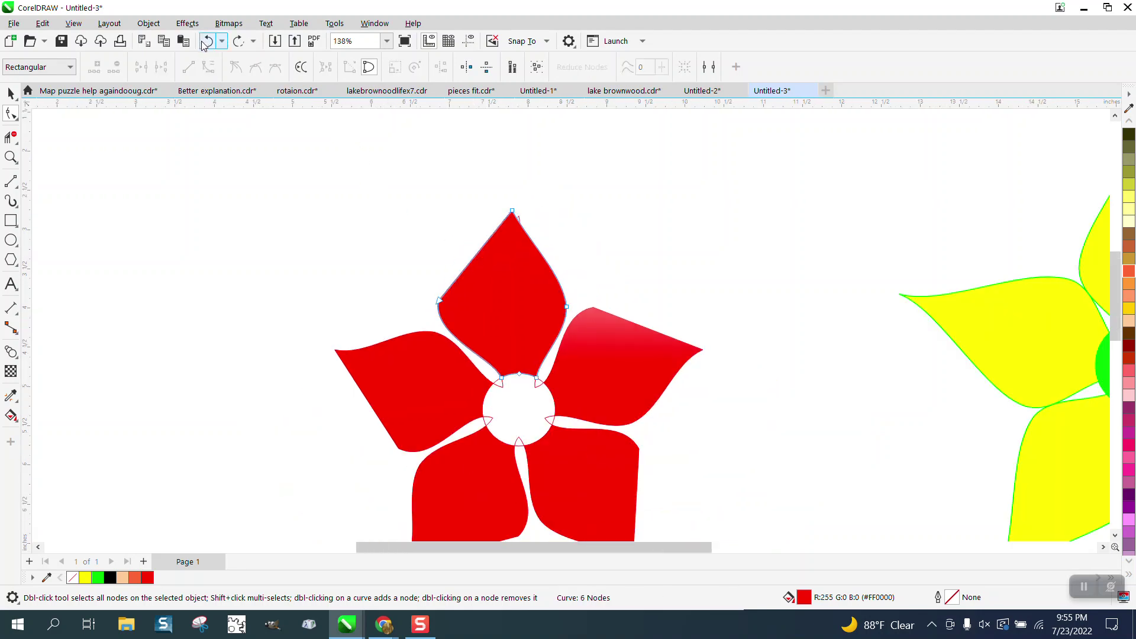
pyautogui.click(206, 42)
pyautogui.click(205, 43)
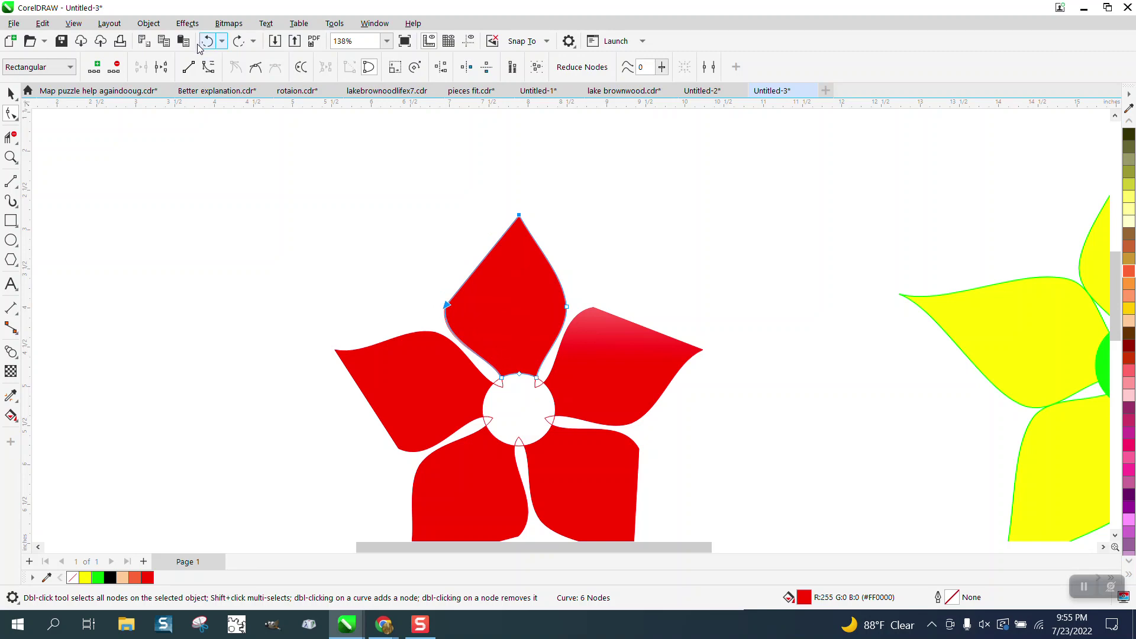
pyautogui.click(206, 42)
pyautogui.click(206, 41)
pyautogui.click(206, 41)
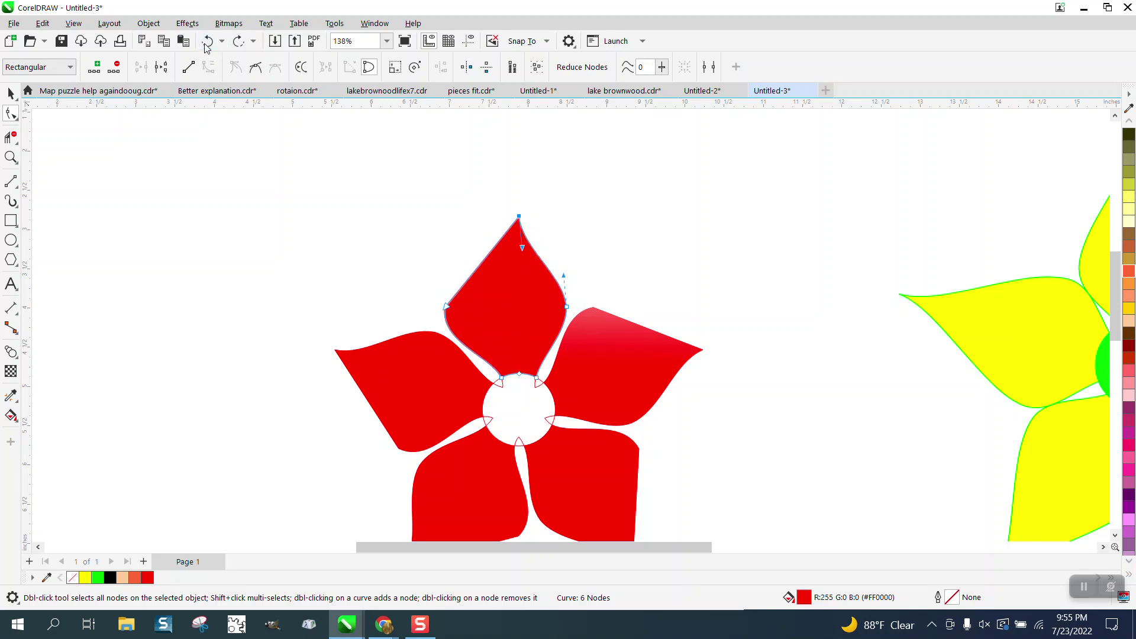
pyautogui.click(206, 41)
pyautogui.click(206, 43)
pyautogui.click(206, 43)
pyautogui.click(206, 43)
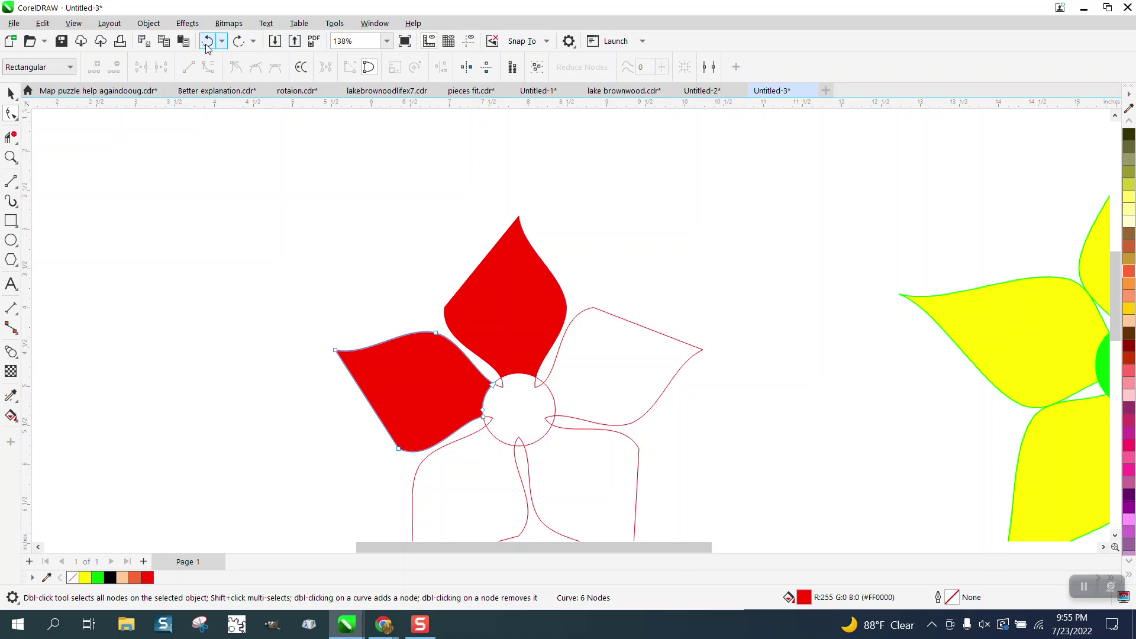
pyautogui.click(206, 42)
pyautogui.click(206, 43)
pyautogui.click(206, 42)
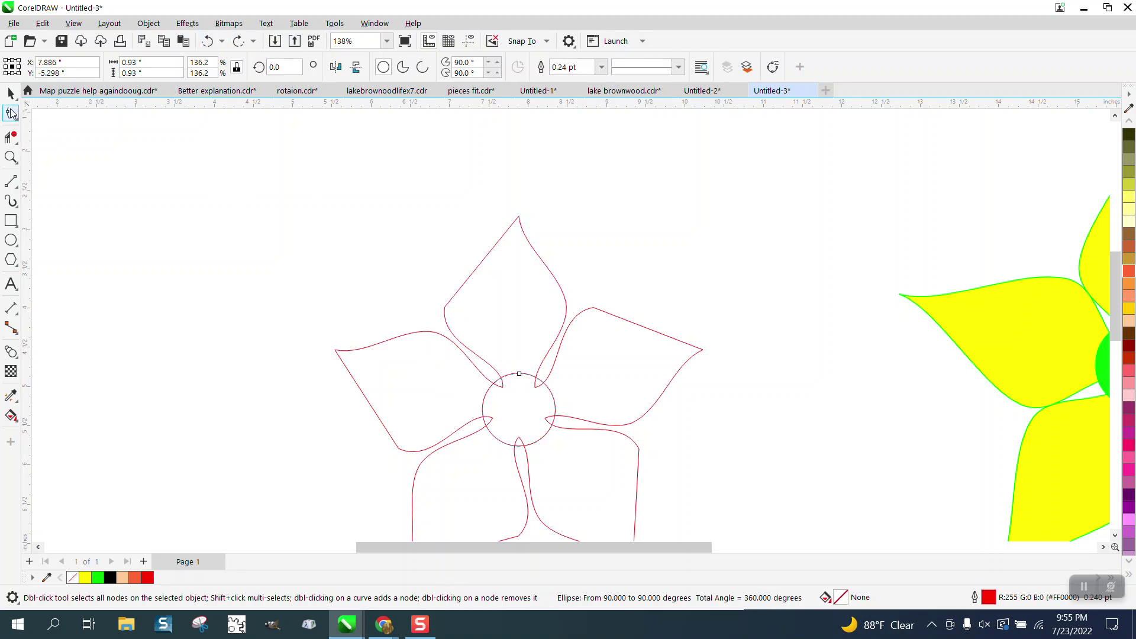
# Convert the top petal's upper-left edge to a curve, bow it outward, and delete the extra node.
pyautogui.click(467, 294)
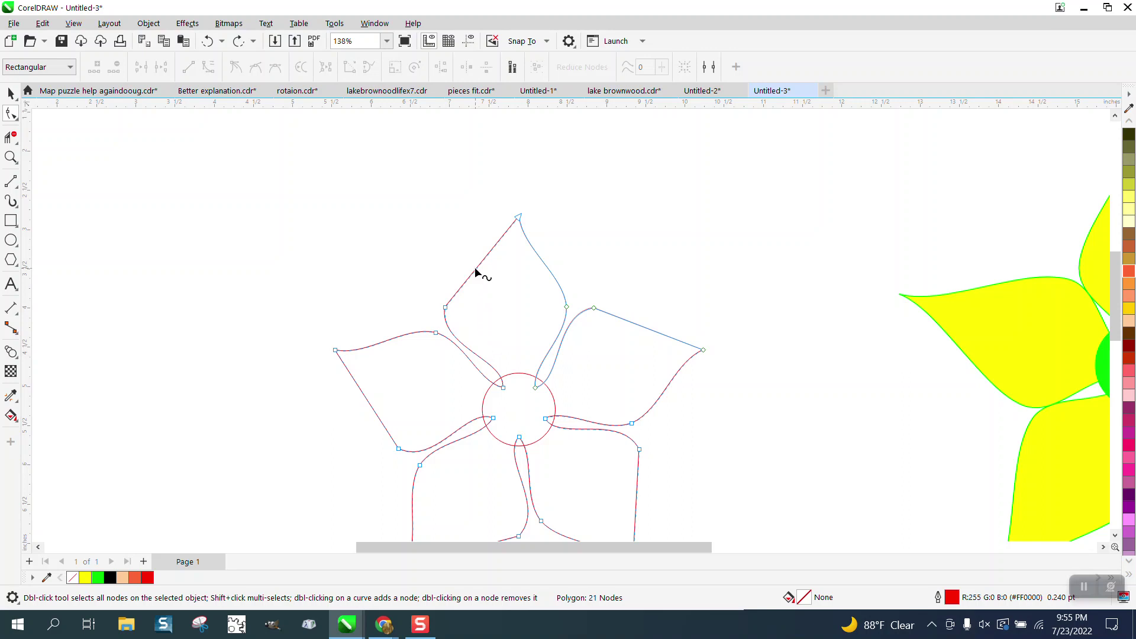
pyautogui.moveTo(475, 268); pyautogui.dragTo(466, 256)
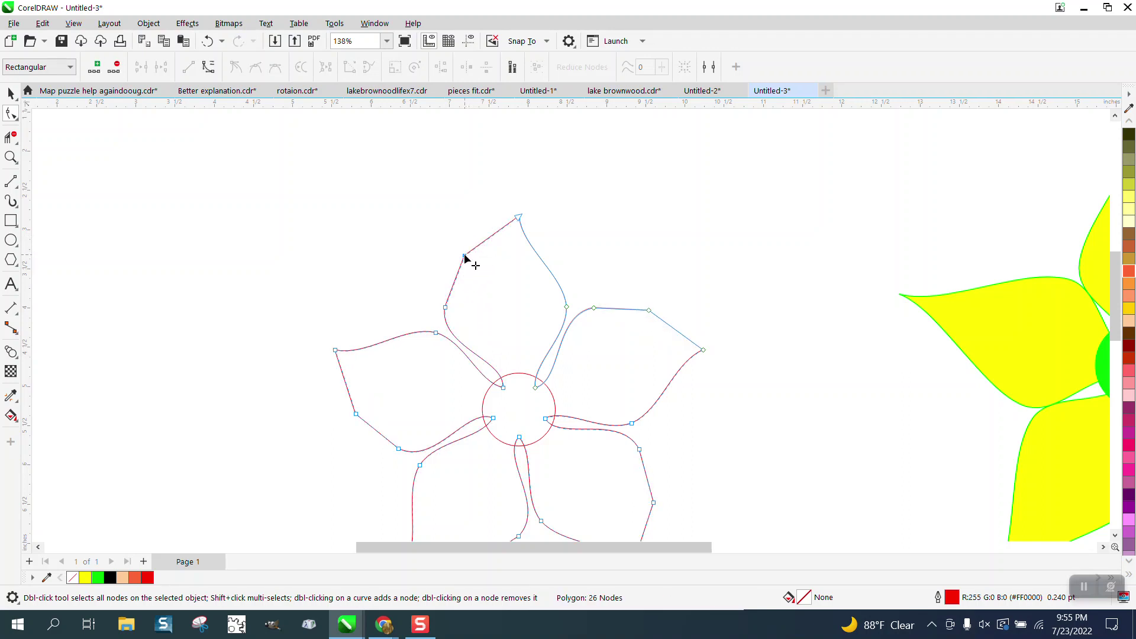
pyautogui.rightClick(464, 257)
pyautogui.click(494, 350)
pyautogui.moveTo(460, 279); pyautogui.dragTo(452, 279)
pyautogui.click(445, 307)
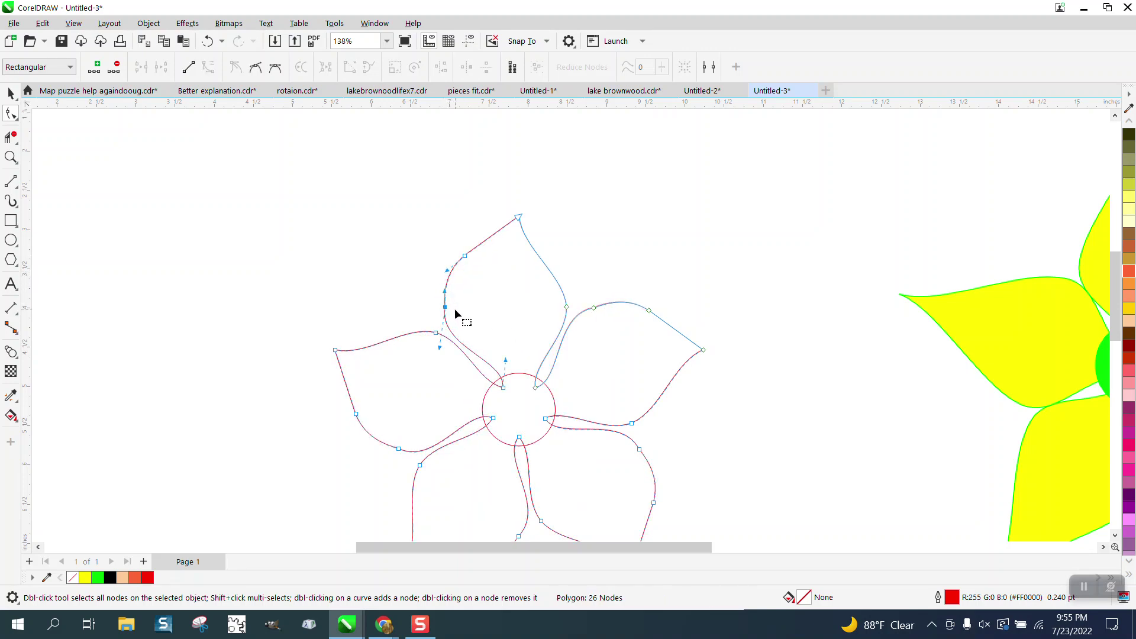
pyautogui.press('Delete')
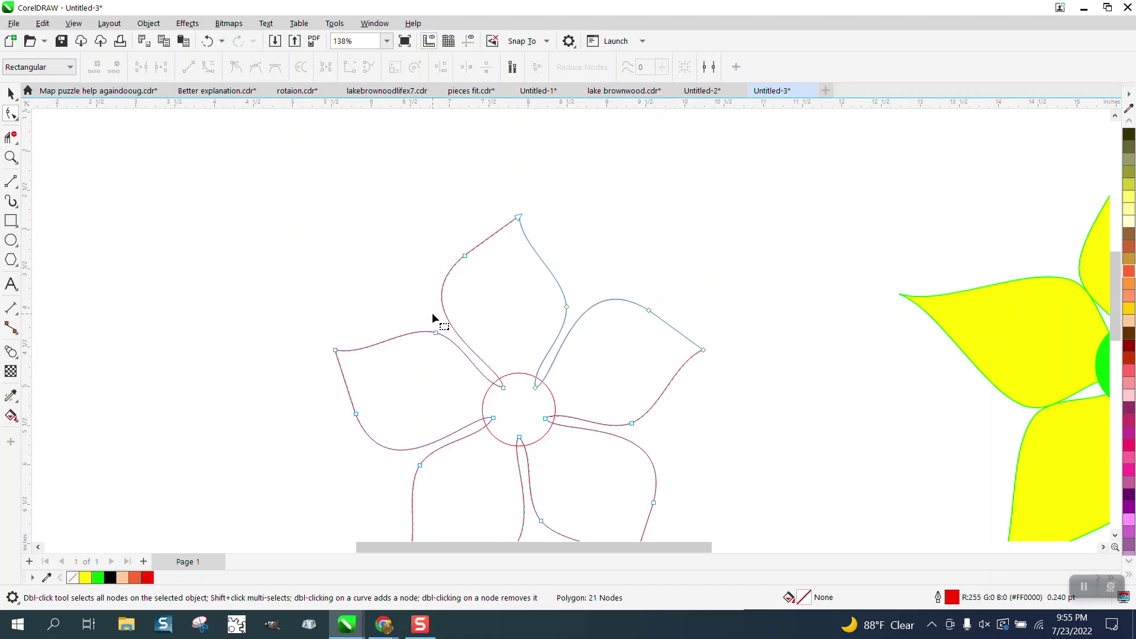
pyautogui.scroll(-3, 439, 319)
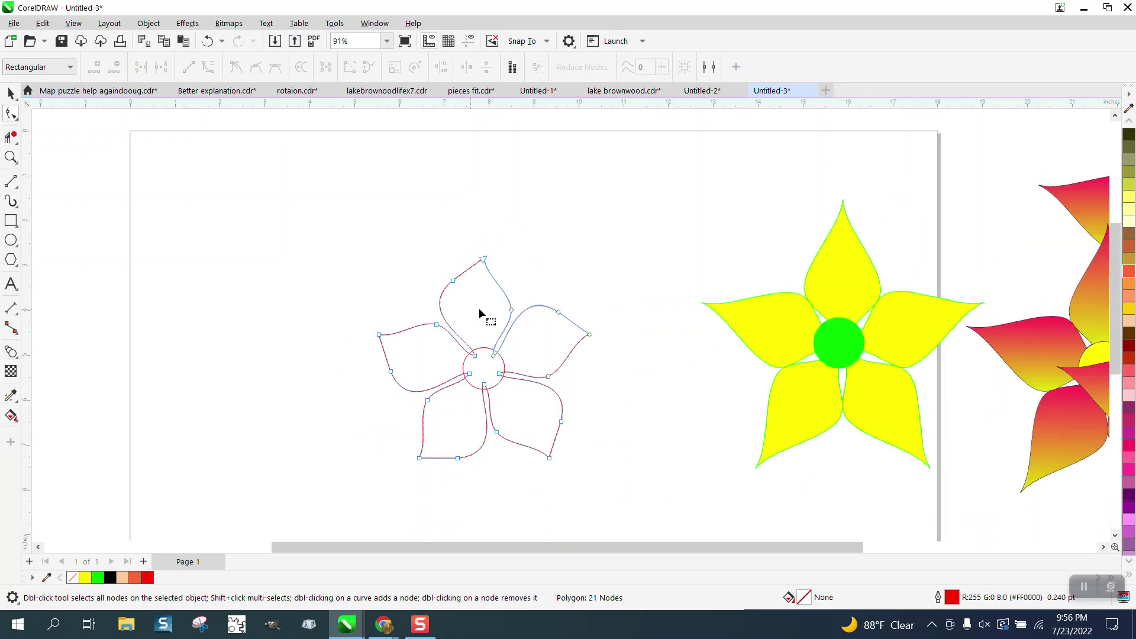
# Smart Fill the top, left, lower-left and upper-right petals with red.
pyautogui.click(17, 418)
pyautogui.click(17, 420)
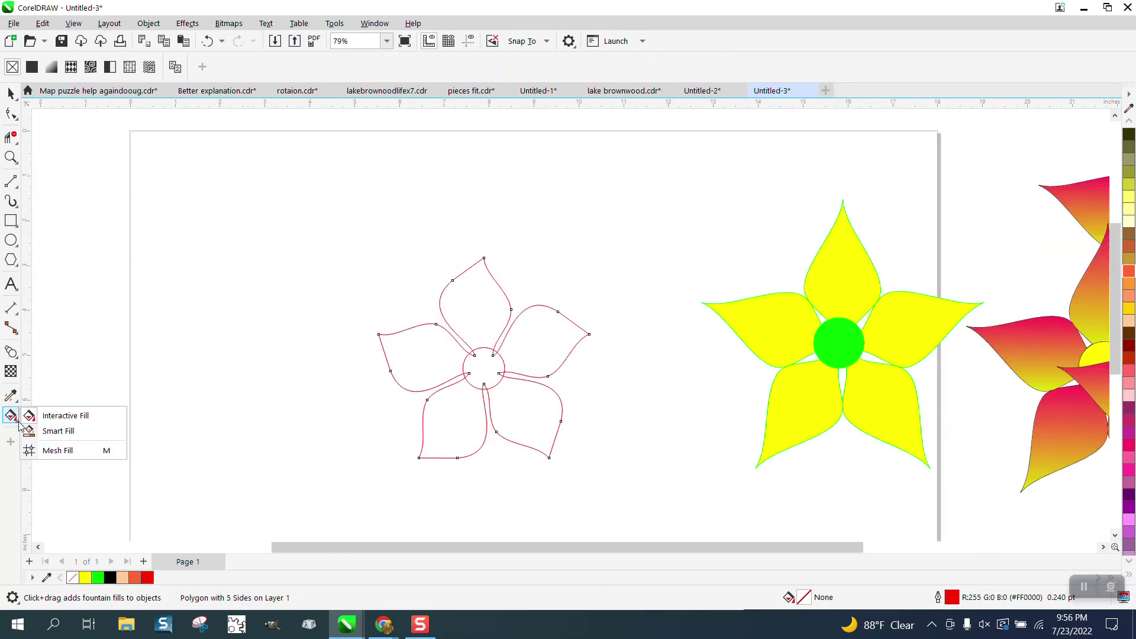
pyautogui.click(70, 431)
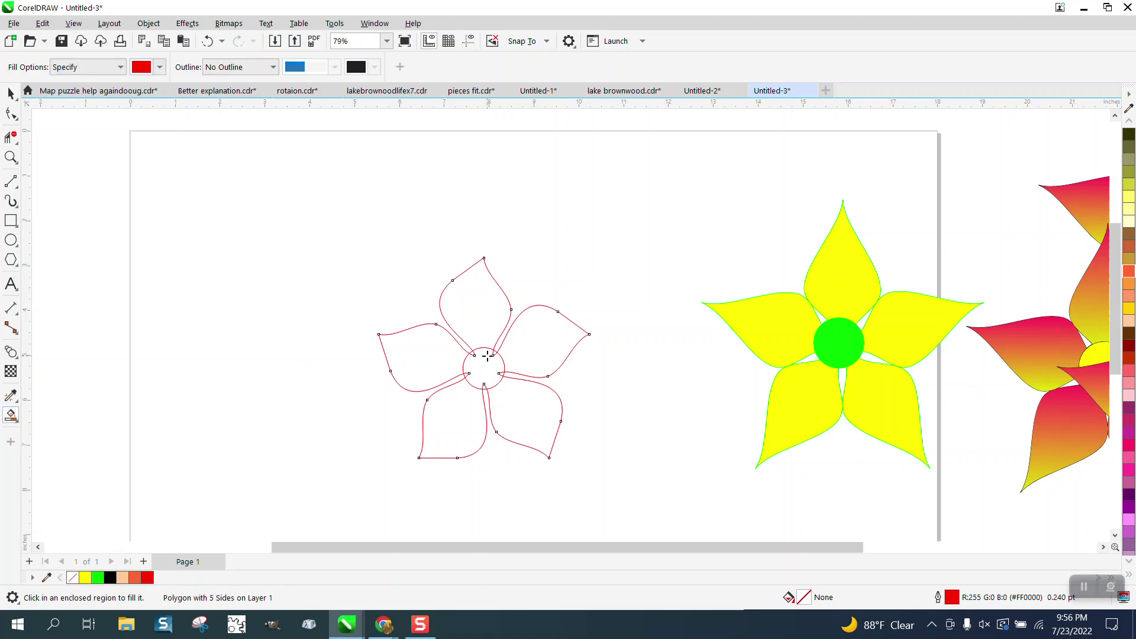
pyautogui.click(489, 310)
pyautogui.click(437, 350)
pyautogui.click(450, 405)
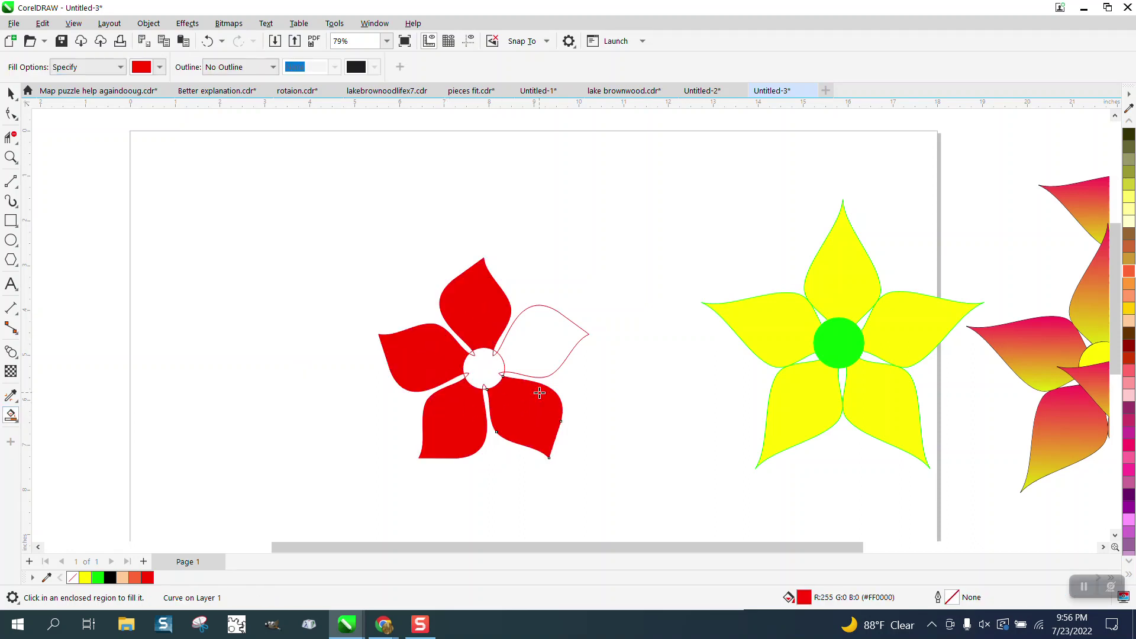
pyautogui.click(541, 361)
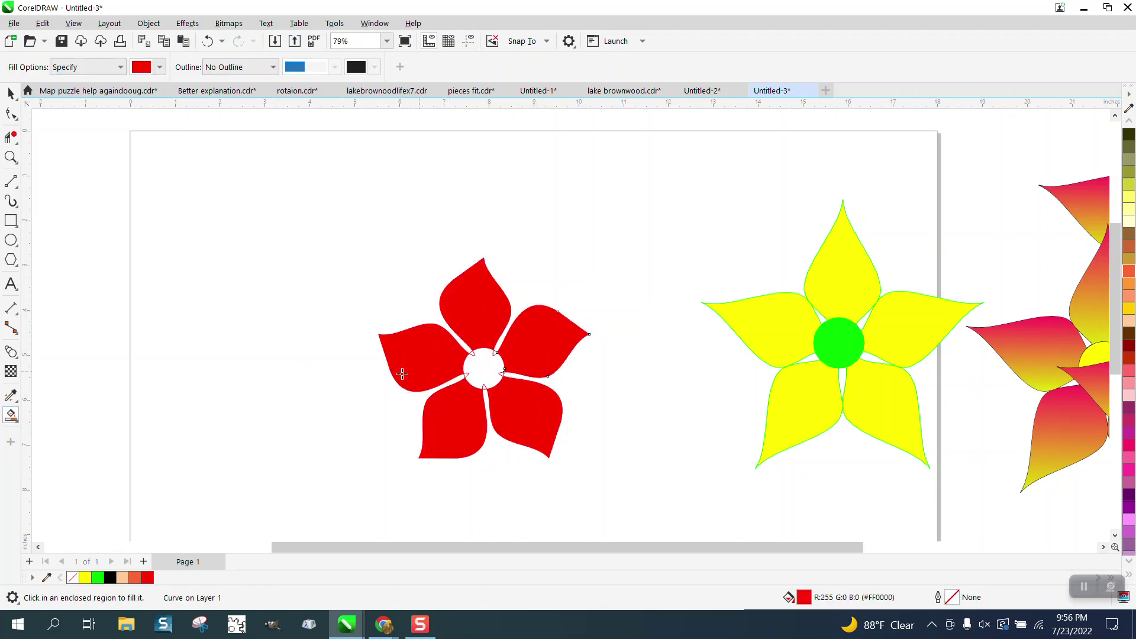
pyautogui.click(17, 402)
pyautogui.click(59, 410)
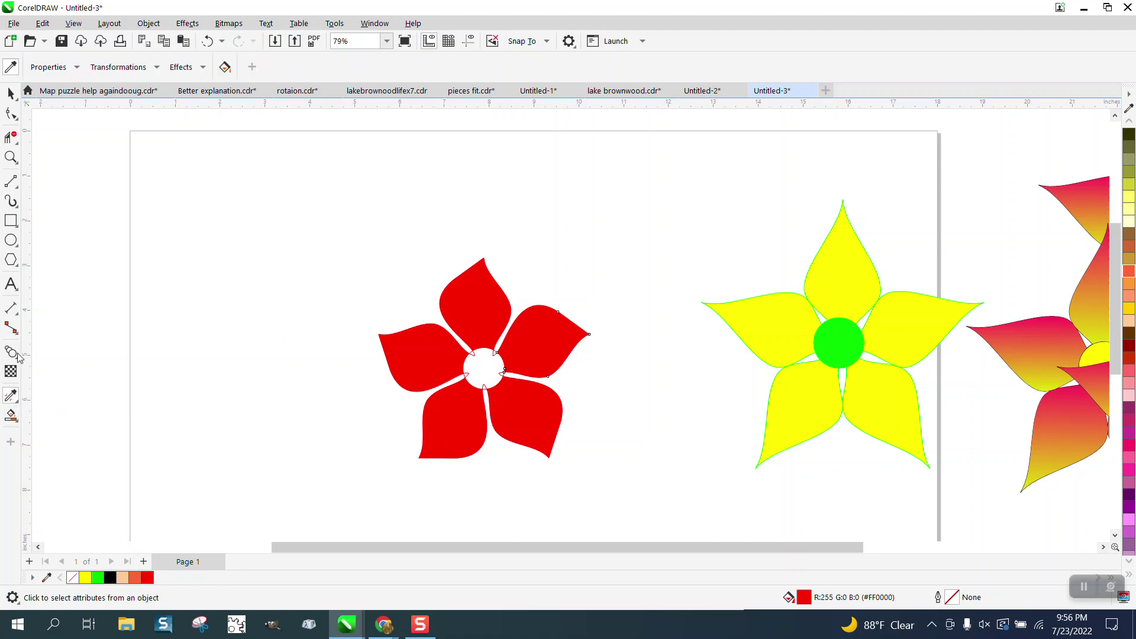
# Drag a fountain fill across a petal and reposition its starting point.
pyautogui.click(17, 421)
pyautogui.click(59, 410)
pyautogui.moveTo(485, 335); pyautogui.dragTo(478, 242)
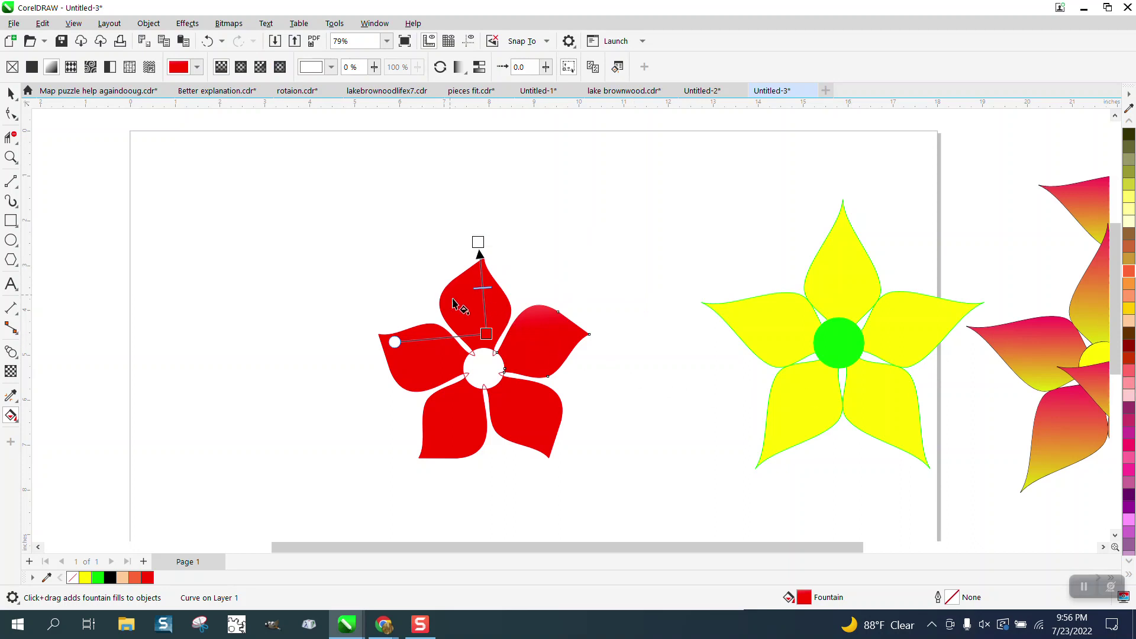
pyautogui.moveTo(487, 333); pyautogui.dragTo(479, 349)
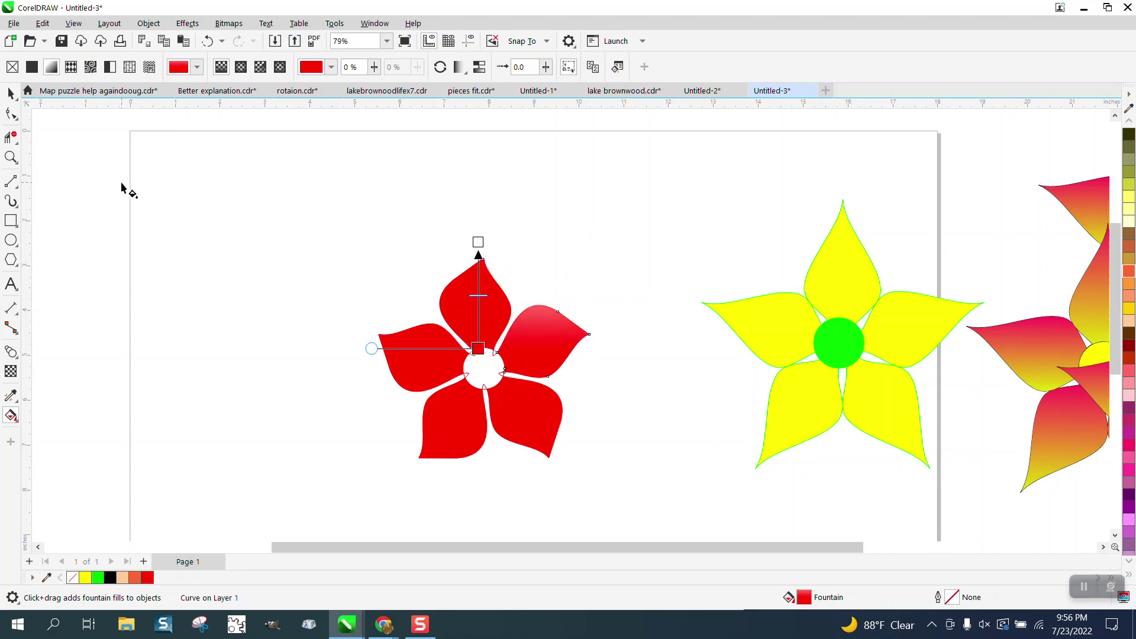
pyautogui.click(11, 93)
# Lay a vertical gradient on the top petal with dark red at its bottom.
pyautogui.click(482, 301)
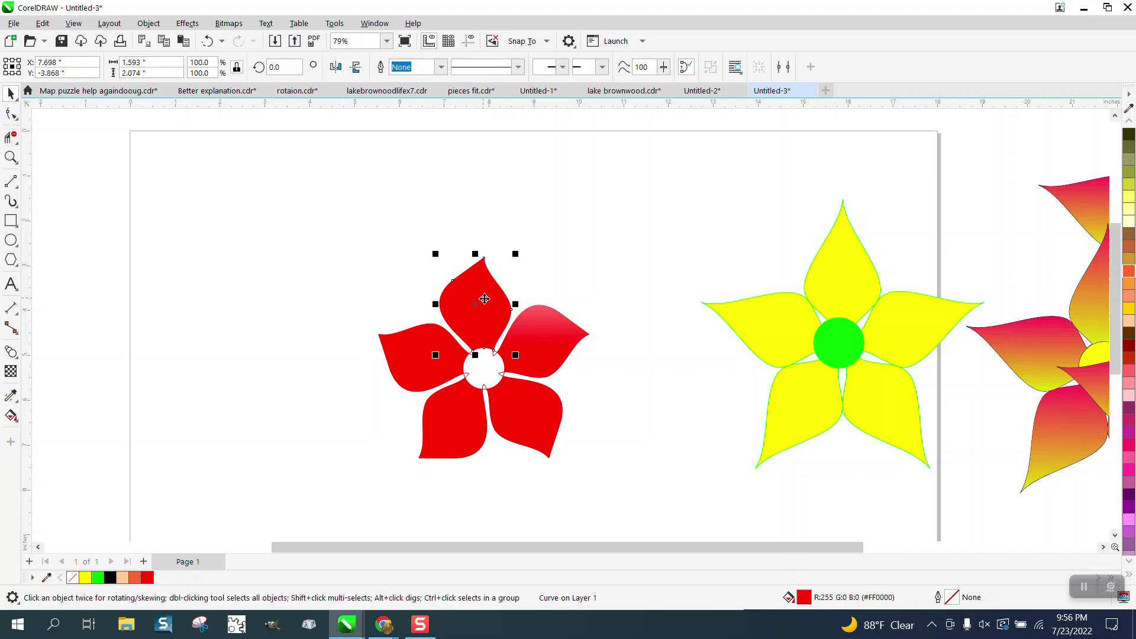
pyautogui.click(16, 423)
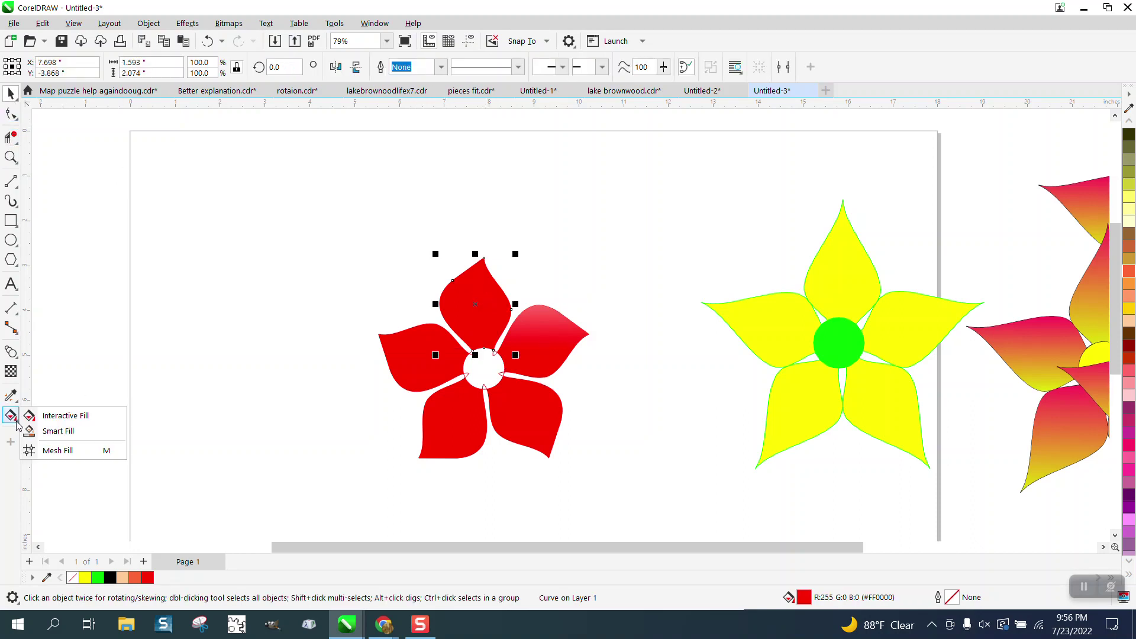
pyautogui.click(53, 406)
pyautogui.moveTo(482, 341); pyautogui.dragTo(482, 238)
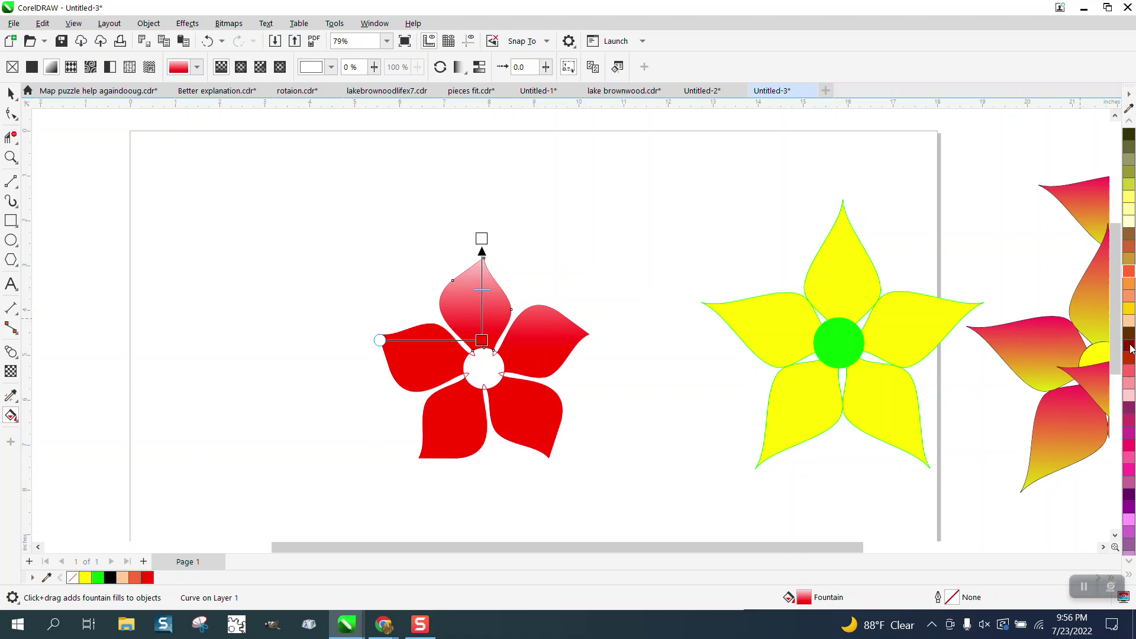
pyautogui.moveTo(1130, 349); pyautogui.dragTo(484, 342)
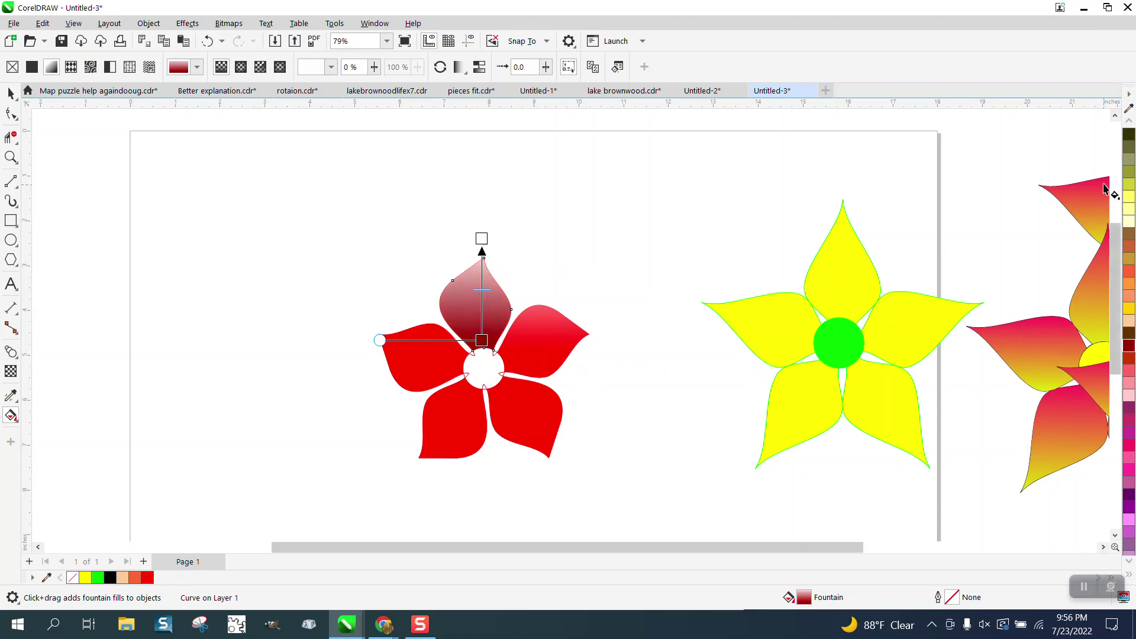
# Set the gradient's top colour to red and shift the midpoint so more of the petal is dark.
pyautogui.click(1130, 126)
pyautogui.click(1129, 125)
pyautogui.click(1130, 125)
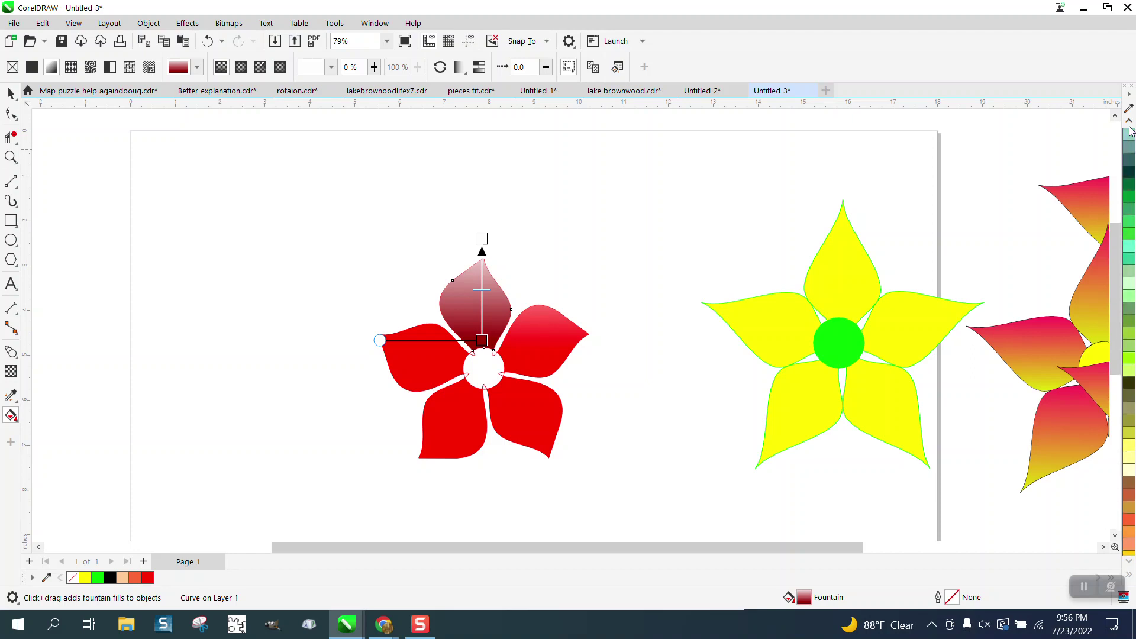
pyautogui.click(1130, 125)
pyautogui.click(1130, 126)
pyautogui.click(1130, 126)
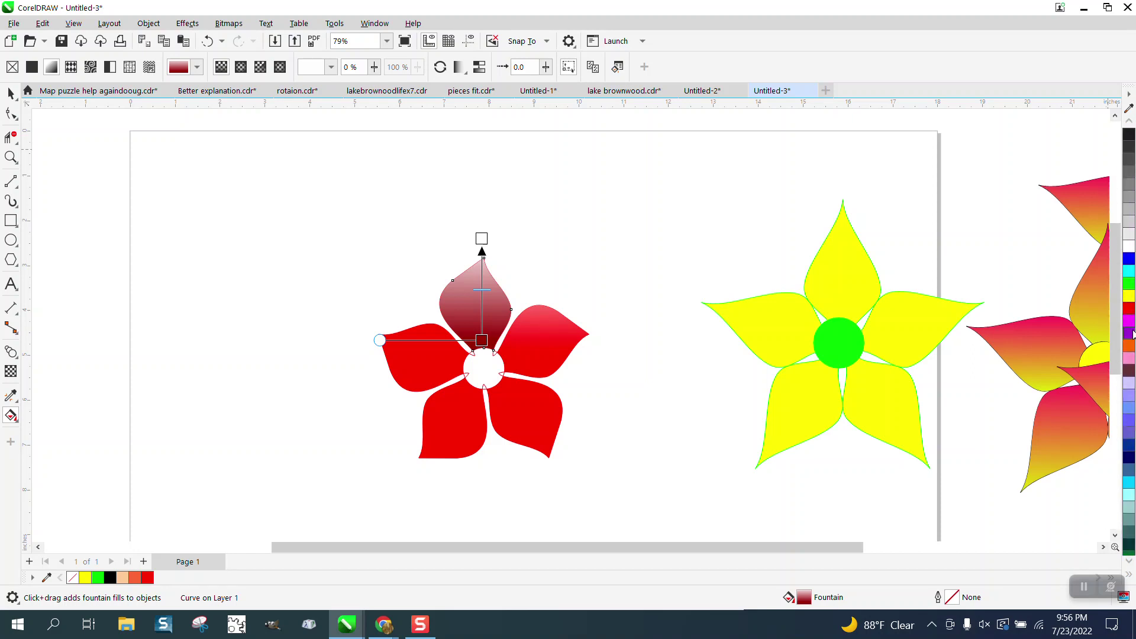
pyautogui.moveTo(1129, 308); pyautogui.dragTo(482, 239)
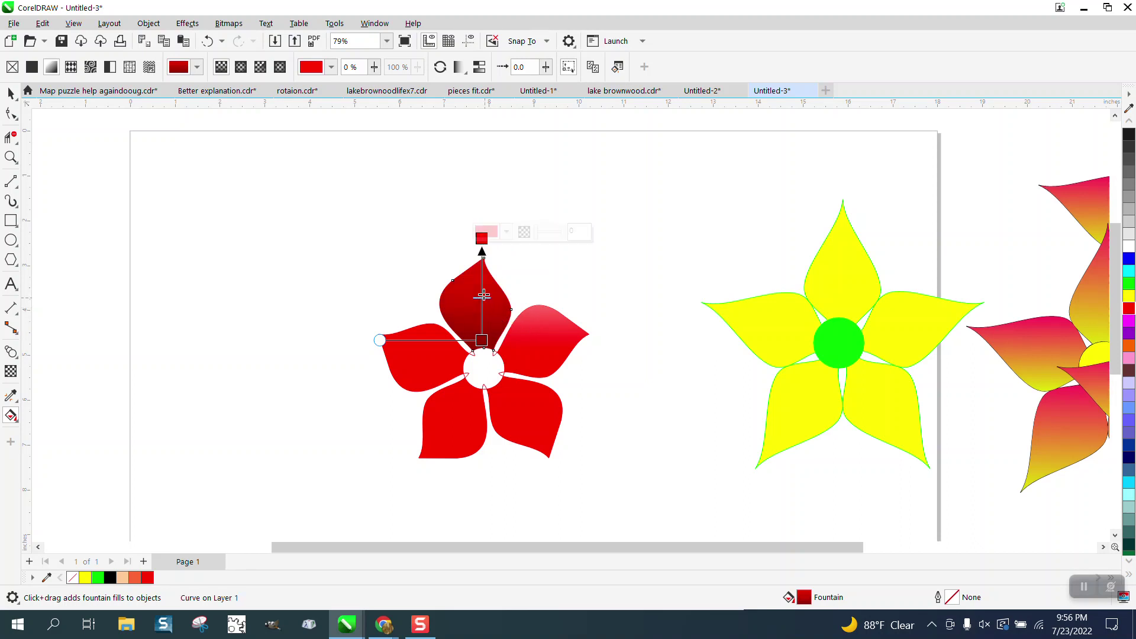
pyautogui.moveTo(484, 295); pyautogui.dragTo(482, 323)
pyautogui.click(11, 93)
# Copy the top petal's gradient to the left, lower-left, lower-right and upper-right petals with the Attributes Eyedropper.
pyautogui.click(297, 240)
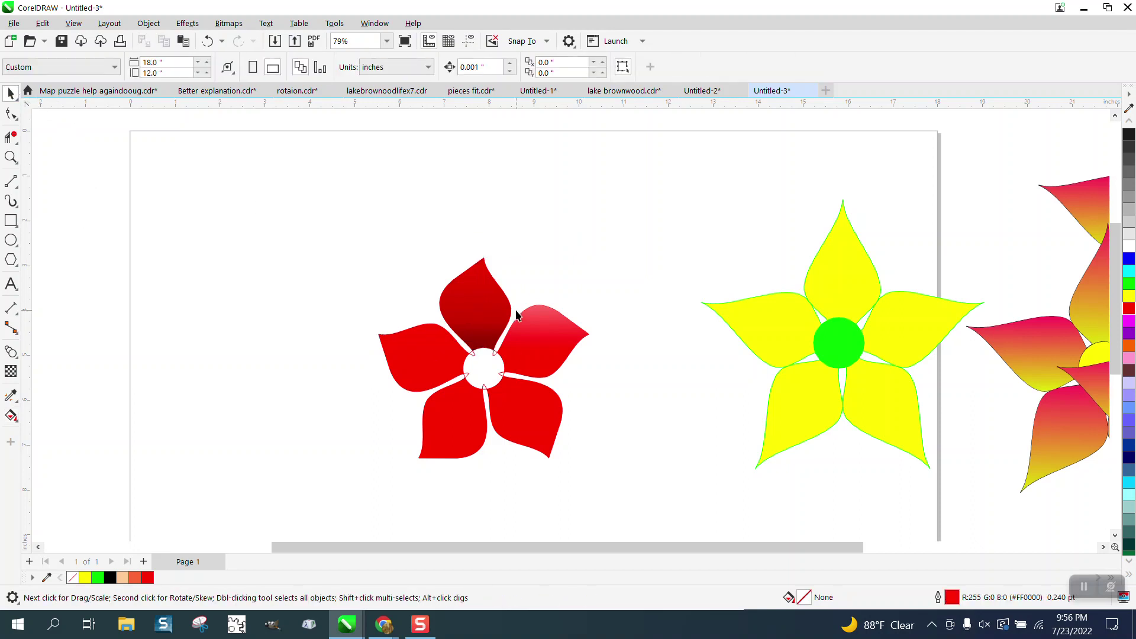
pyautogui.click(485, 300)
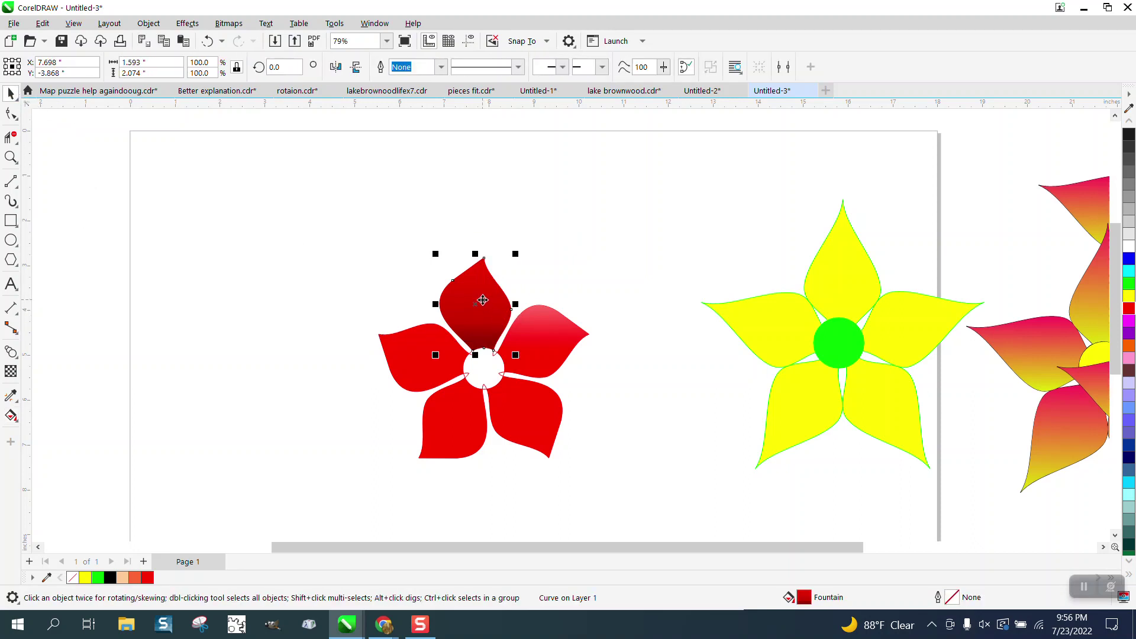
pyautogui.click(14, 398)
pyautogui.click(66, 412)
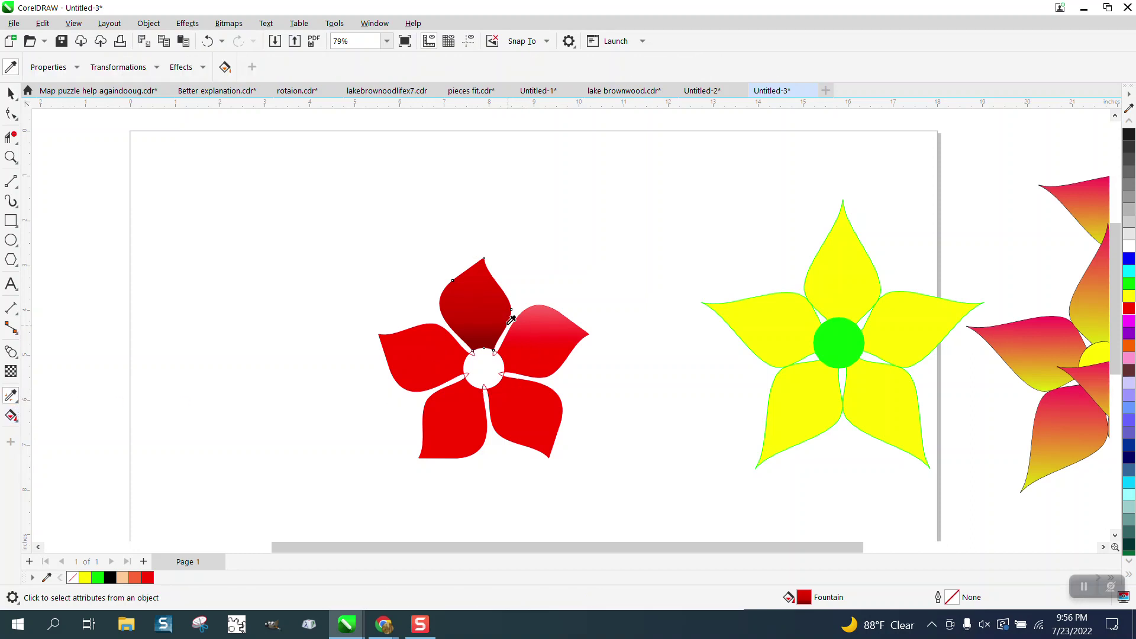
pyautogui.click(488, 311)
pyautogui.click(421, 370)
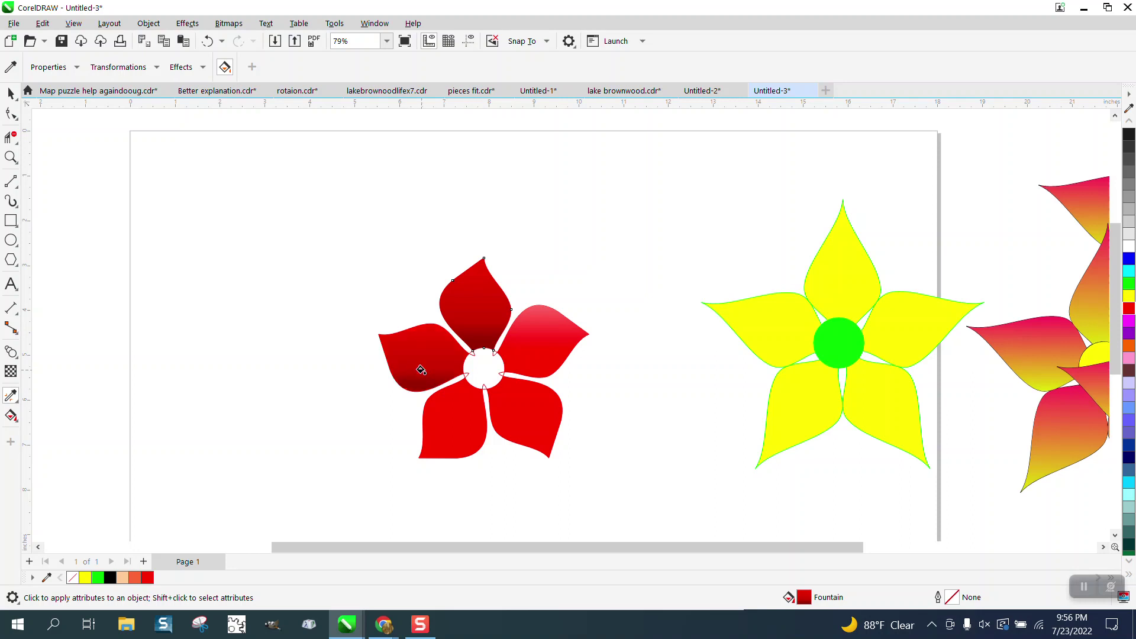
pyautogui.click(445, 405)
pyautogui.click(523, 418)
pyautogui.click(545, 353)
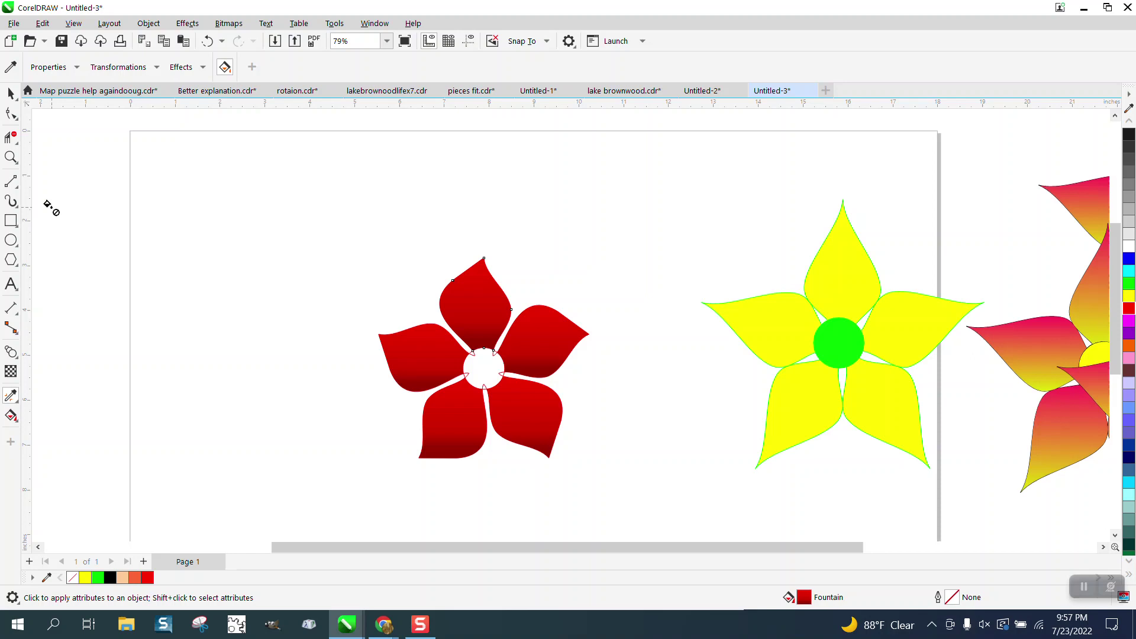
pyautogui.click(15, 425)
# Fill the white centre circle purple by mixing blue into red, then select the whole flower.
pyautogui.click(56, 432)
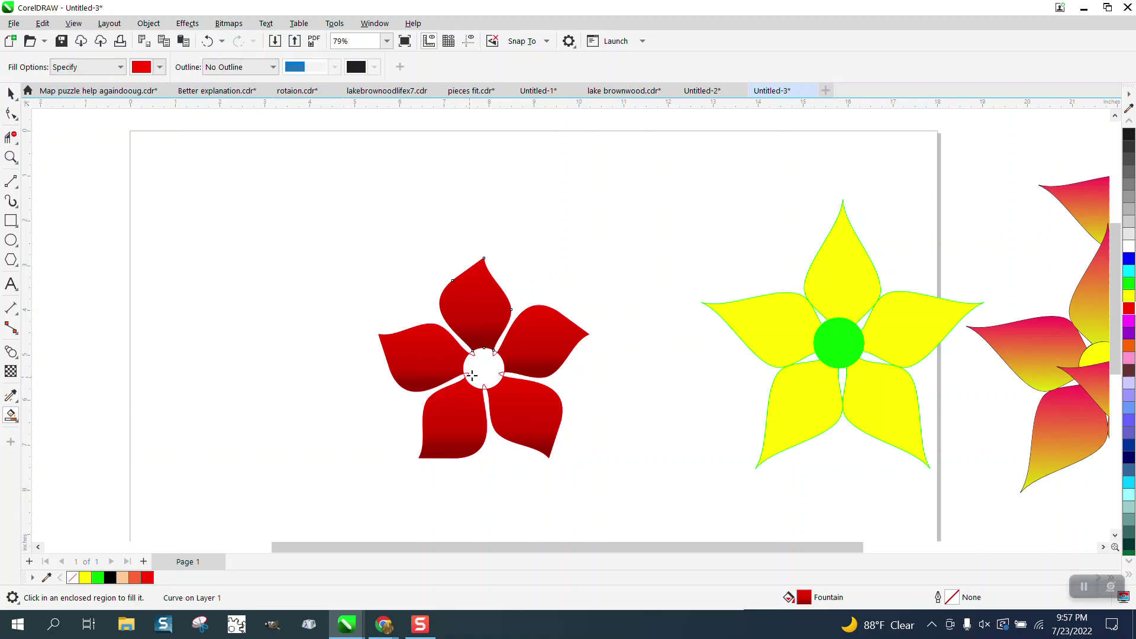
pyautogui.click(10, 93)
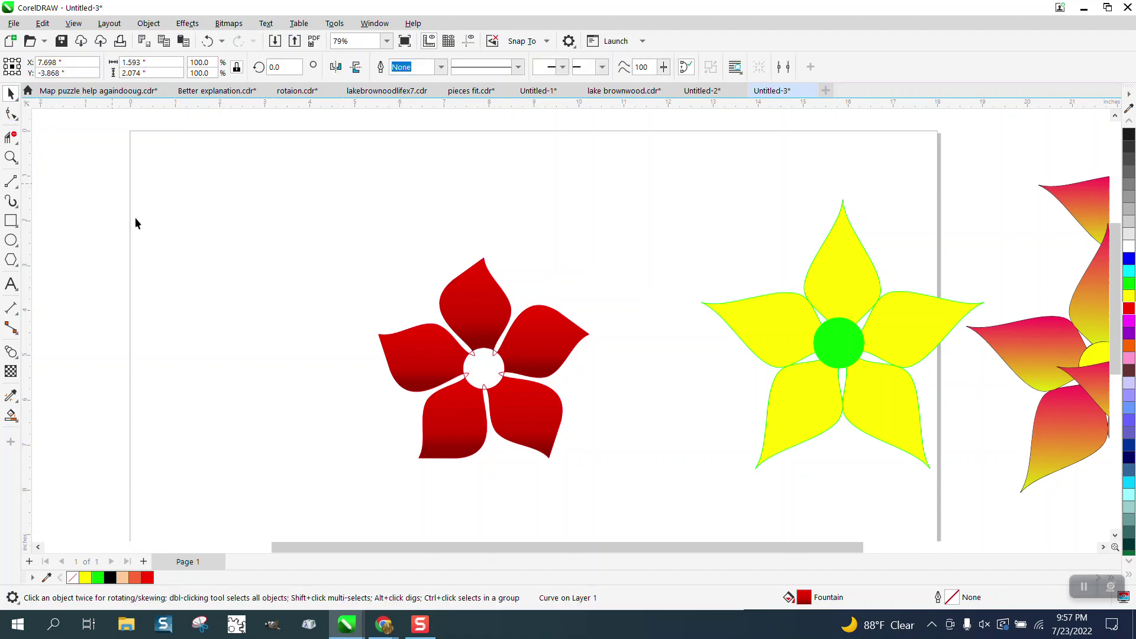
pyautogui.click(135, 219)
pyautogui.click(490, 355)
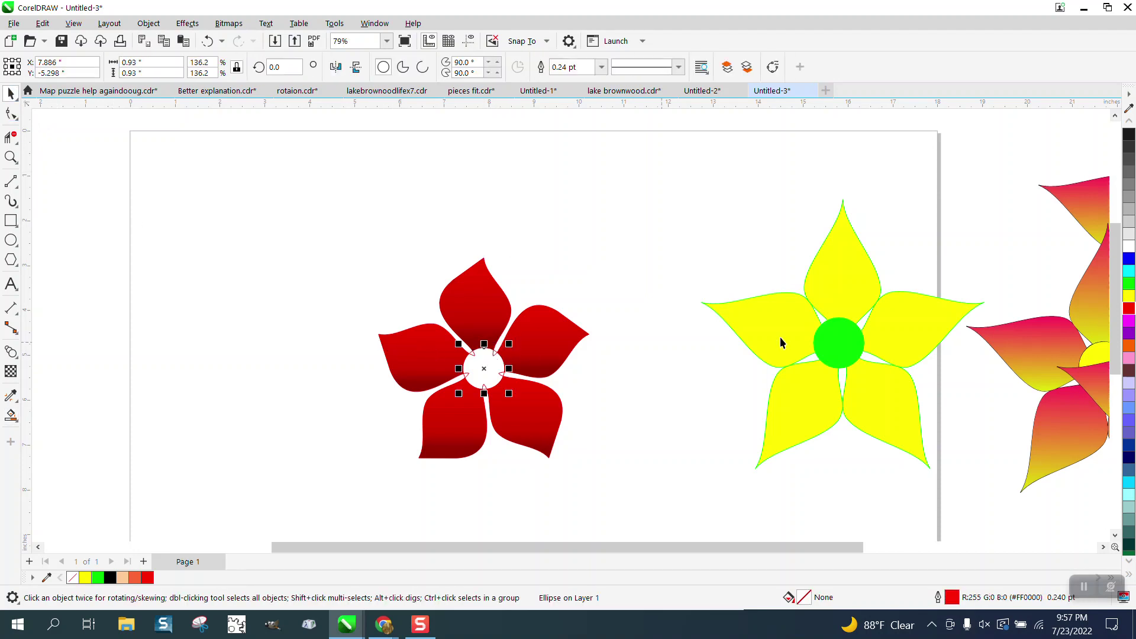
pyautogui.click(1130, 308)
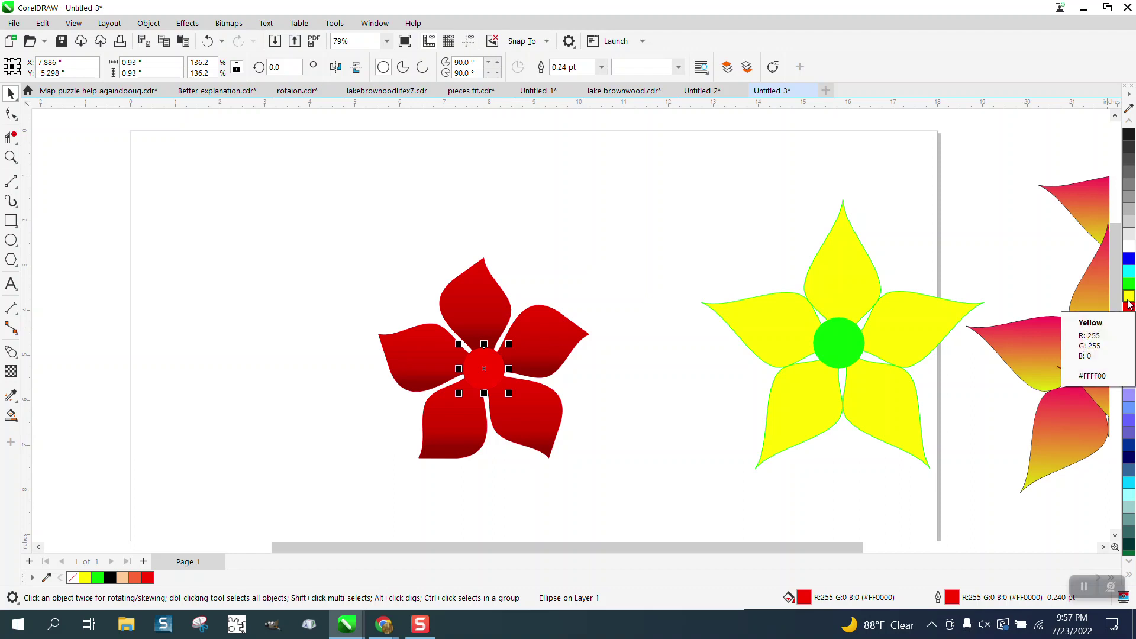
pyautogui.keyDown('ctrl'); pyautogui.click(1129, 261); pyautogui.keyUp('ctrl')
pyautogui.keyDown('ctrl'); pyautogui.click(1129, 260); pyautogui.keyUp('ctrl')
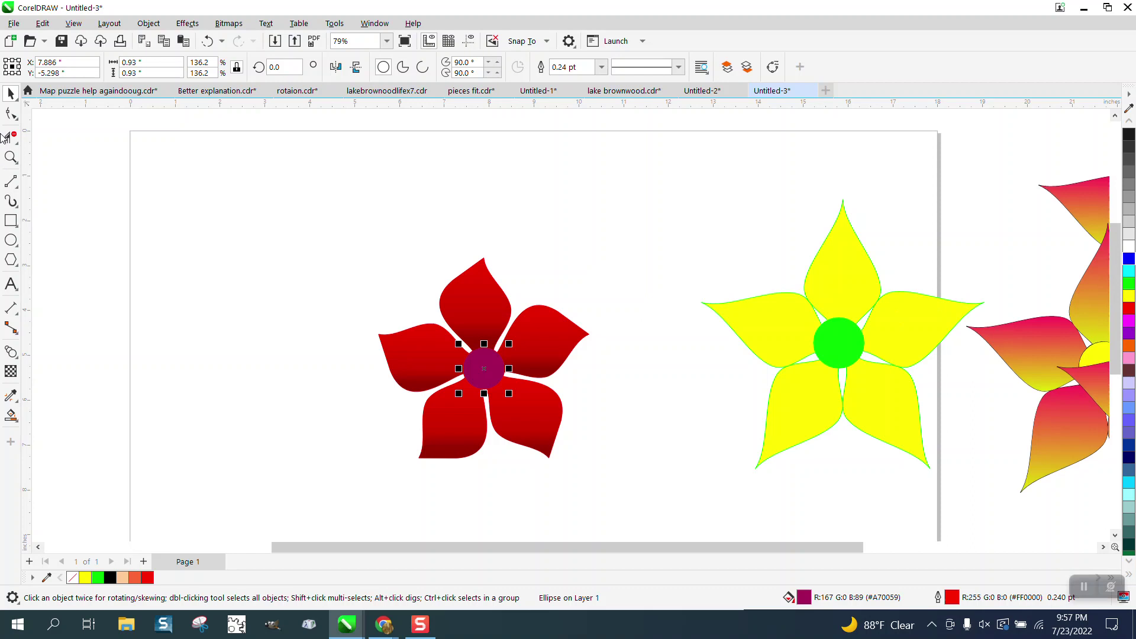
pyautogui.moveTo(357, 250); pyautogui.dragTo(704, 509)
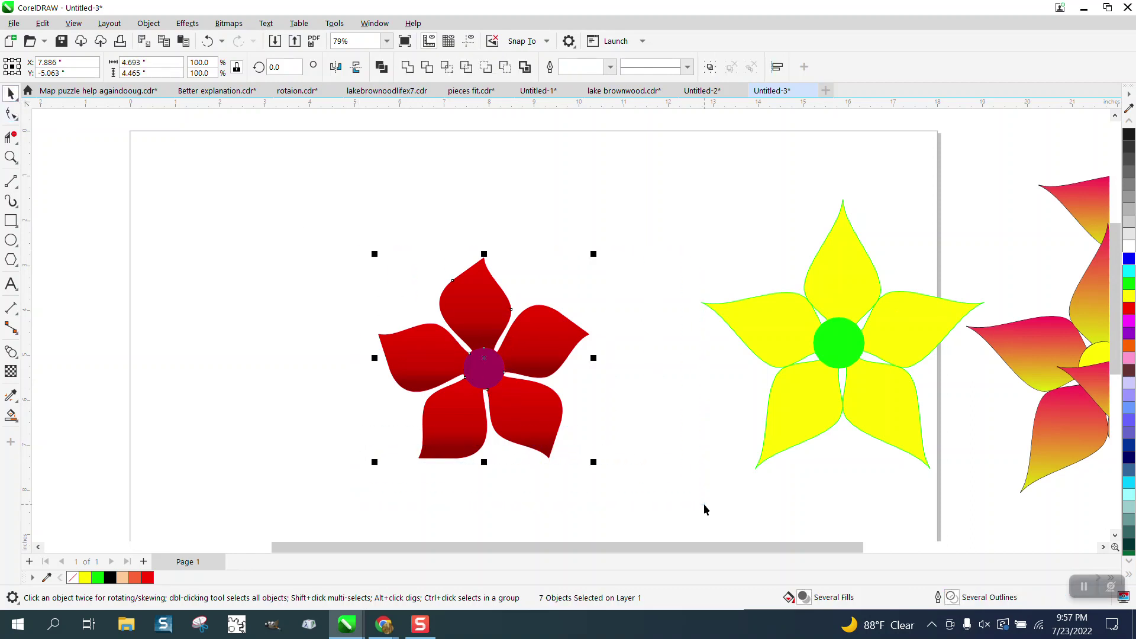
# Group the flower's seven parts and place a copy up-left, sent behind the others.
pyautogui.hotkey('ctrl', 'g')
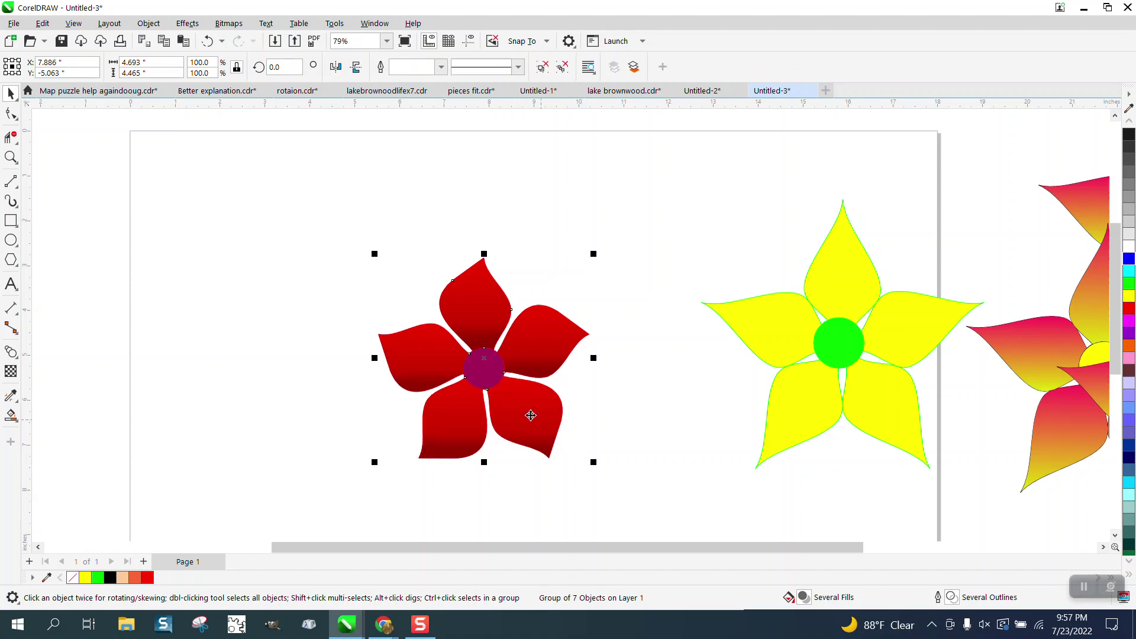
pyautogui.moveTo(531, 416); pyautogui.dragTo(493, 388)
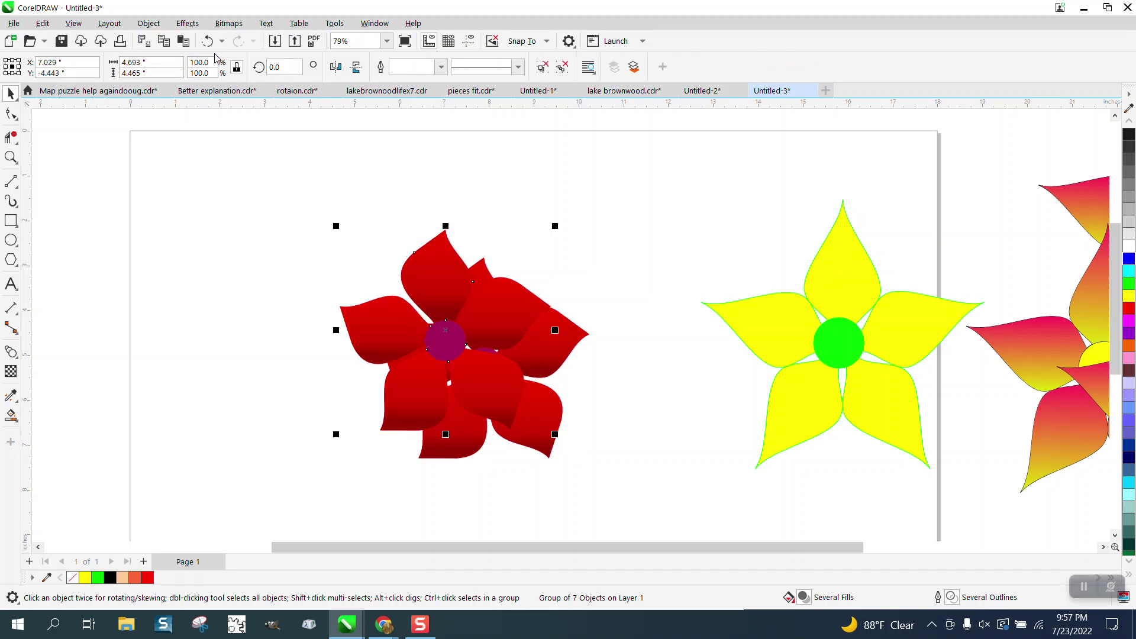
pyautogui.click(148, 24)
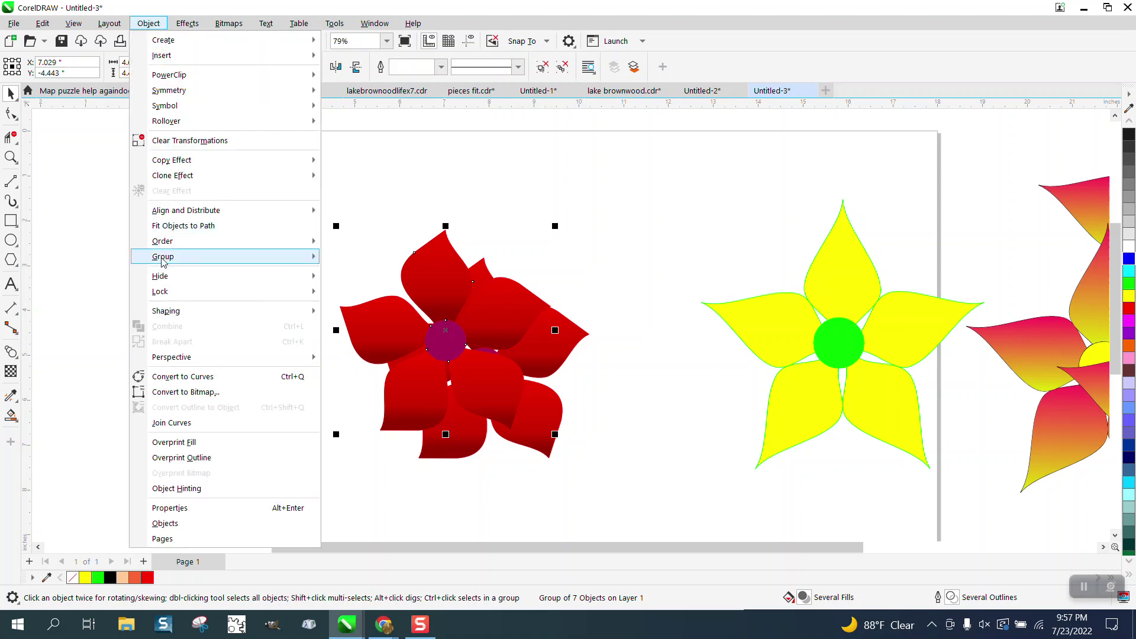
pyautogui.moveTo(172, 241)
pyautogui.click(393, 257)
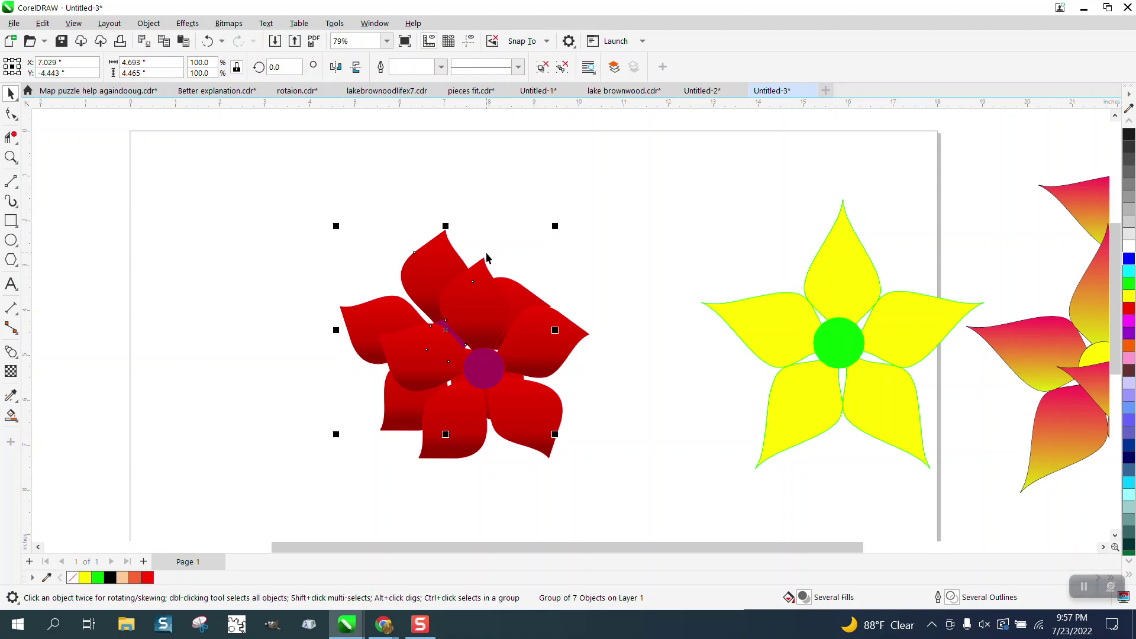
# Move the flowers up-right and up-left into an overlapping cluster of three.
pyautogui.moveTo(449, 257); pyautogui.dragTo(568, 208)
pyautogui.moveTo(423, 289); pyautogui.dragTo(397, 262)
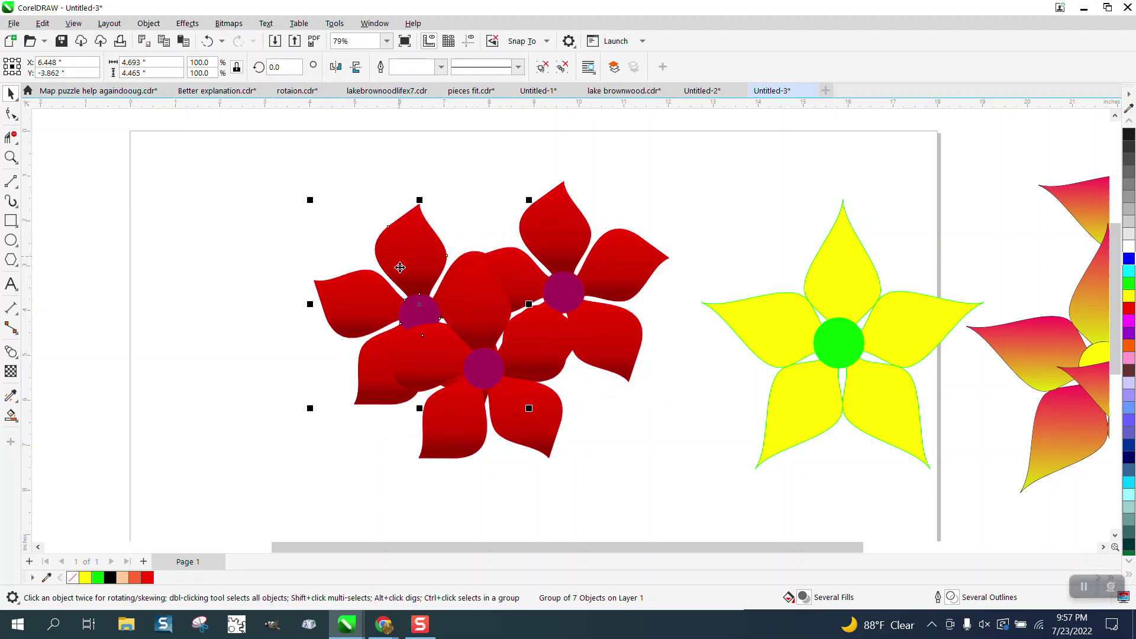
pyautogui.scroll(-2, 421, 285)
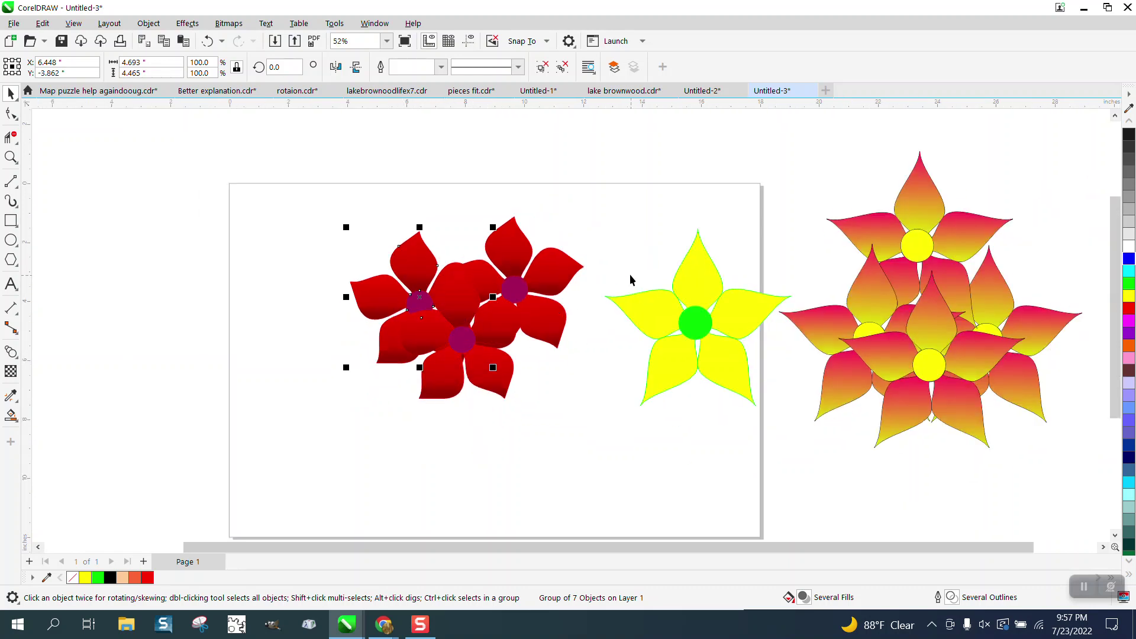
pyautogui.click(11, 157)
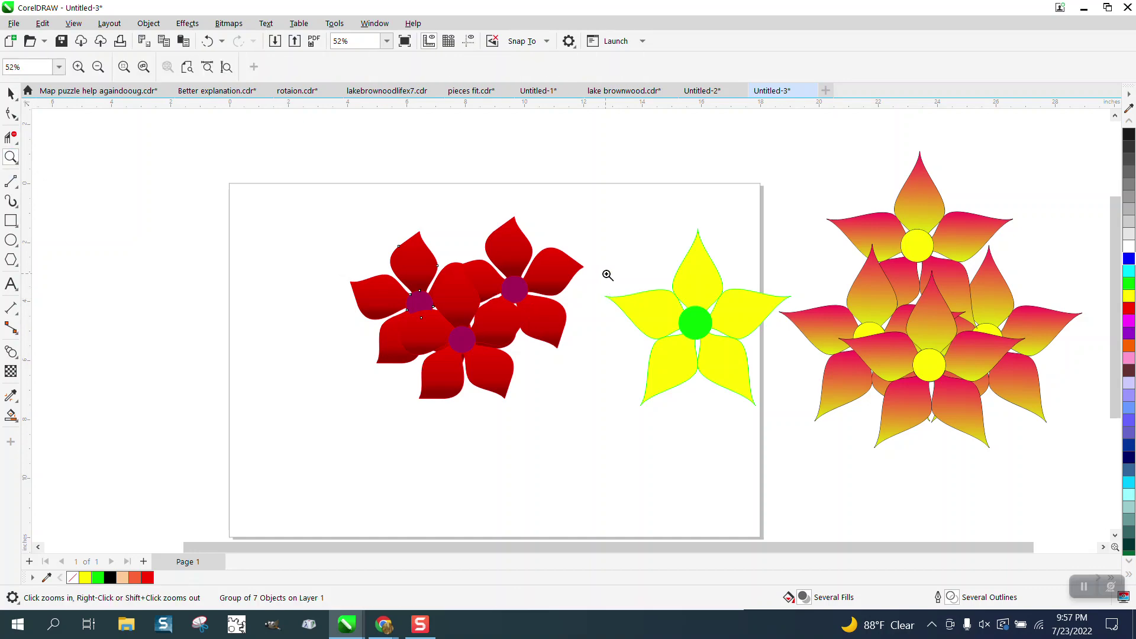